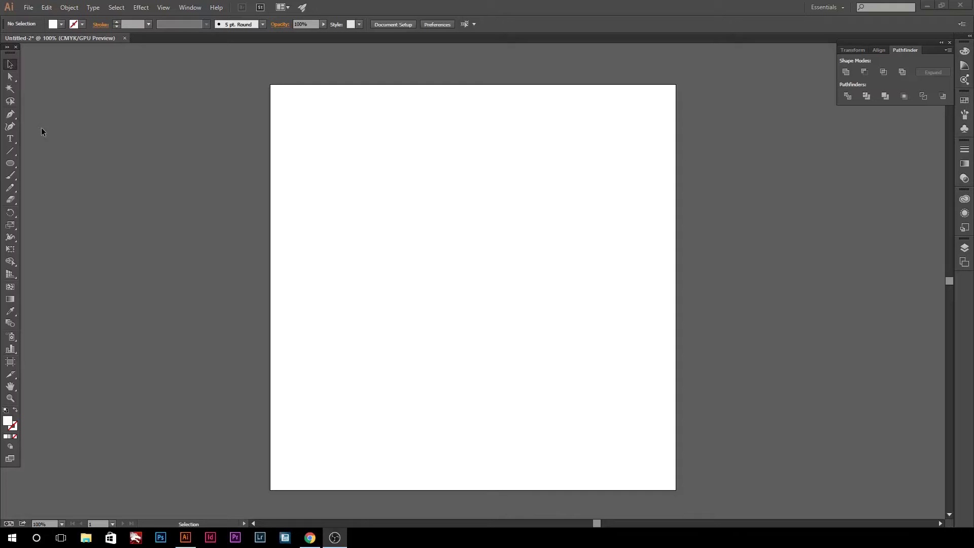
- Draw a tall, narrow black ellipse near the page top and shorten it slightly
left_click(61, 23)
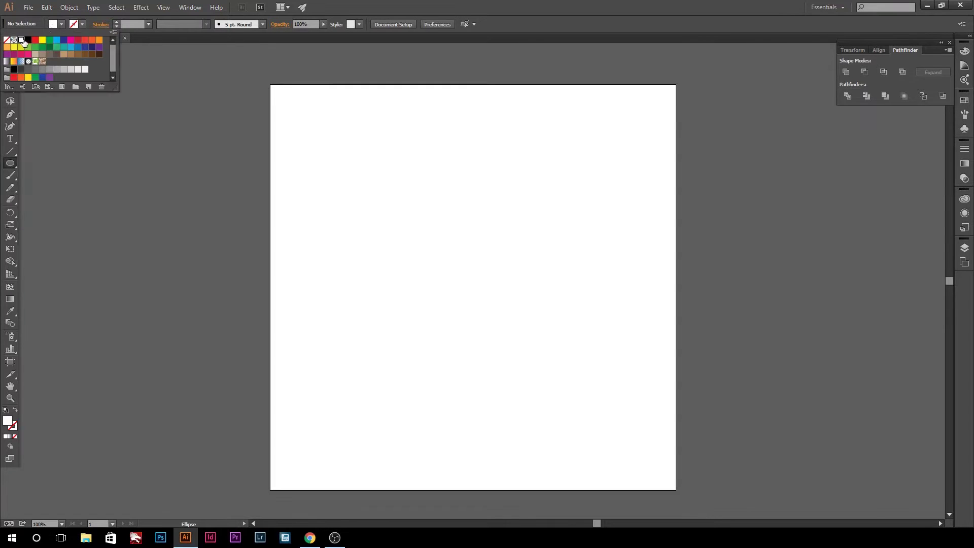
left_click(453, 156)
mouse_move(457, 161)
left_mouse_down()
mouse_move(482, 310)
mouse_move(482, 299)
left_mouse_up()
key("v")
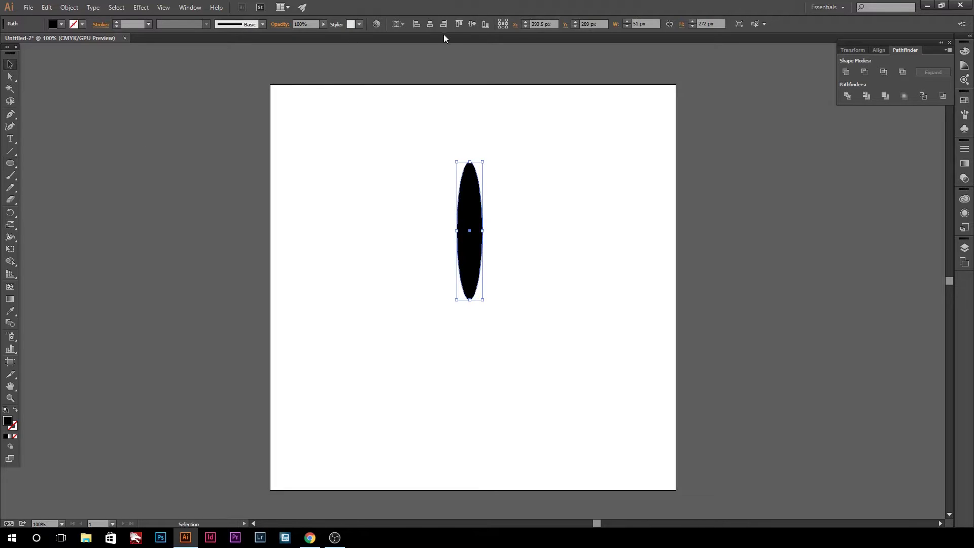
left_click_drag(457, 231, 464, 231)
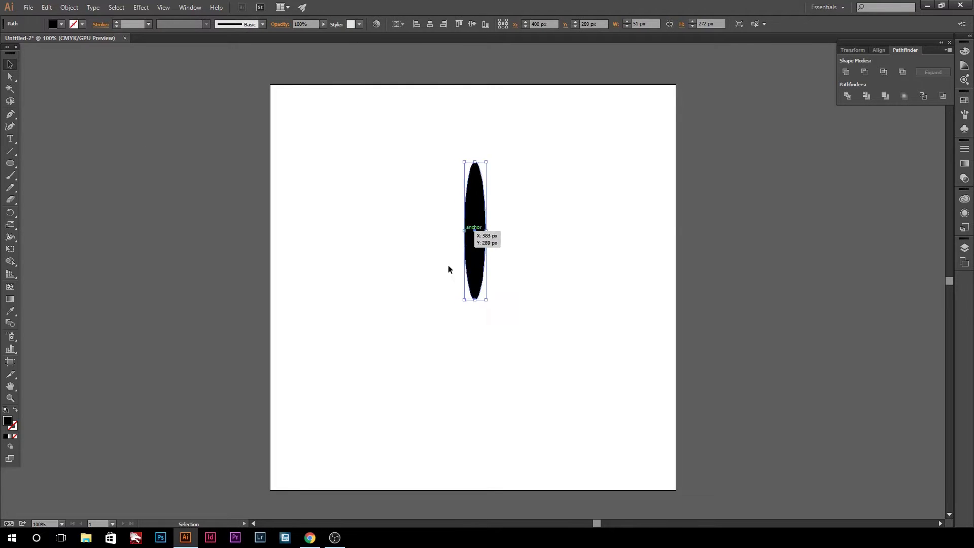
left_click_drag(475, 300, 475, 287)
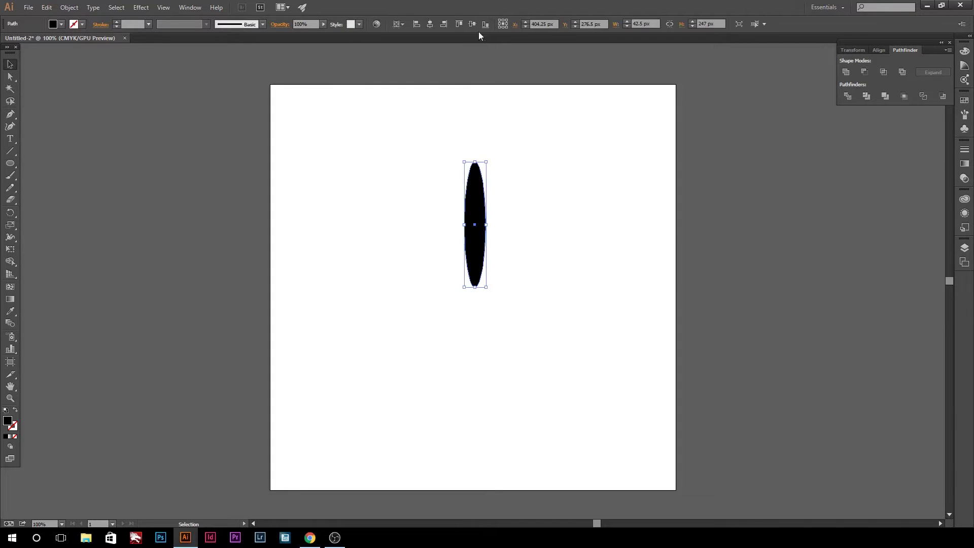
- Duplicate the ellipse into a narrower right copy and a third copy left of the middle
mouse_move(475, 223)
left_mouse_down()
mouse_move(473, 280)
mouse_move(519, 190)
left_mouse_up()
key("ctrl+plus")
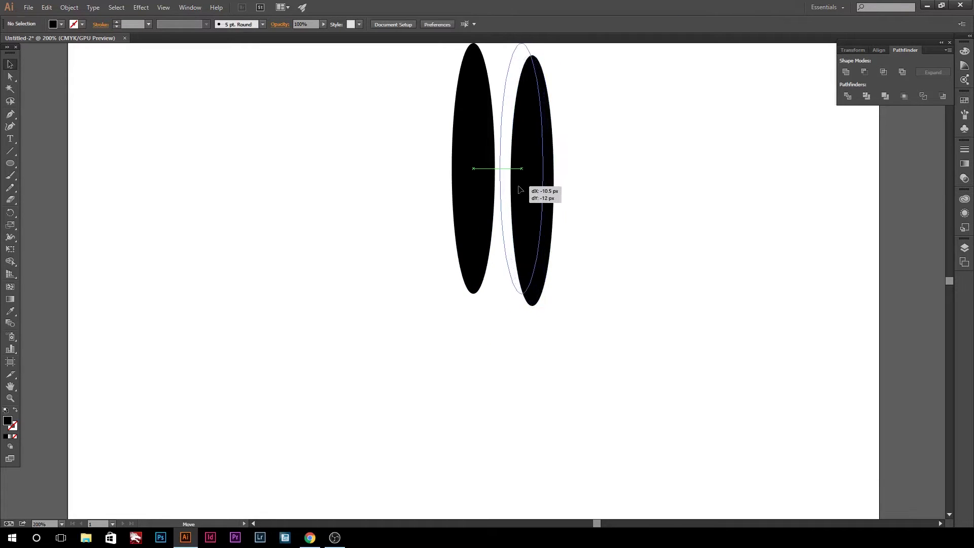
scroll(523, 192, "up", 2)
left_click_drag(522, 92, 519, 128)
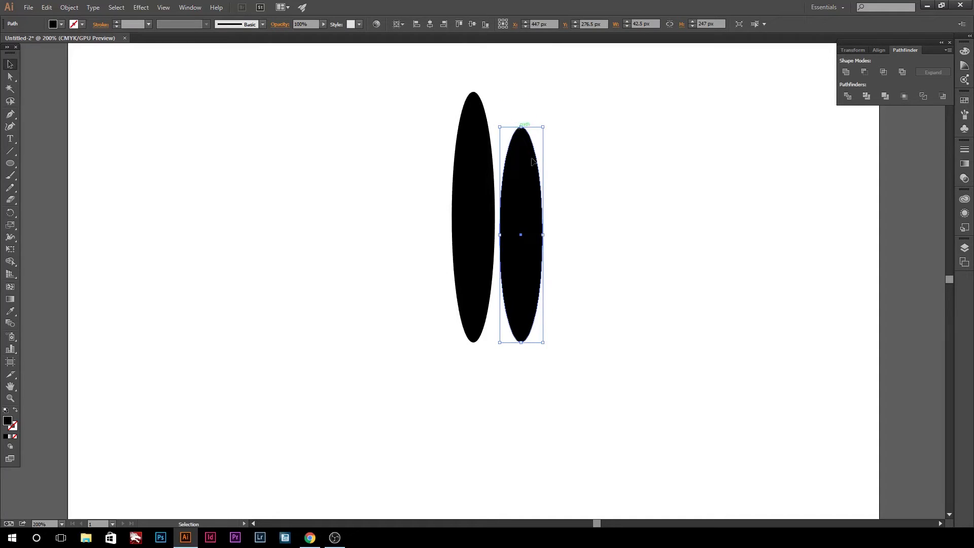
left_click_drag(542, 235, 536, 236)
mouse_move(487, 263)
left_mouse_down()
mouse_move(482, 299)
mouse_move(417, 229)
mouse_move(428, 259)
left_mouse_up()
- Lower the tops of the left and right ellipses so the middle one stands tallest
key("ctrl+plus")
key("ctrl+minus")
key("ctrl+minus")
left_click(440, 166)
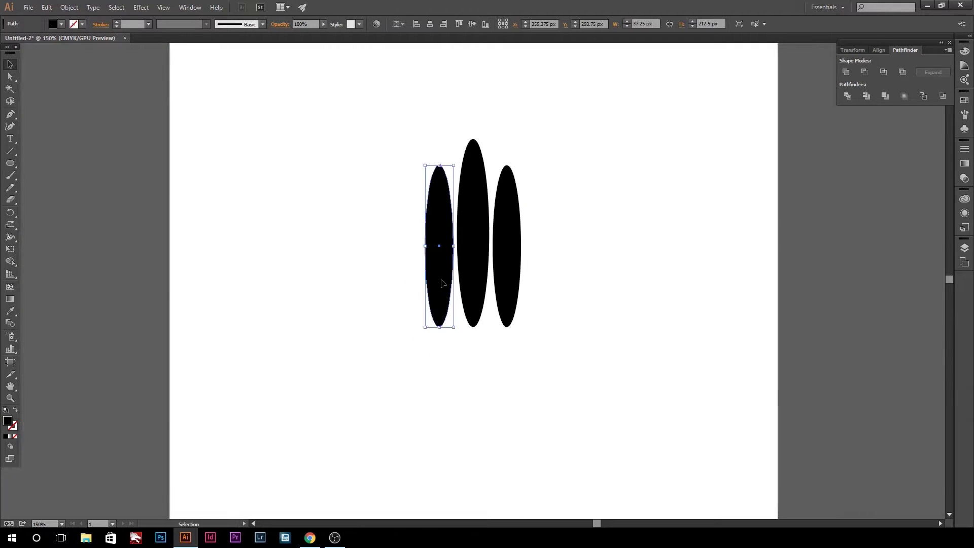
left_click_drag(440, 166, 439, 173)
left_click_drag(507, 166, 507, 172)
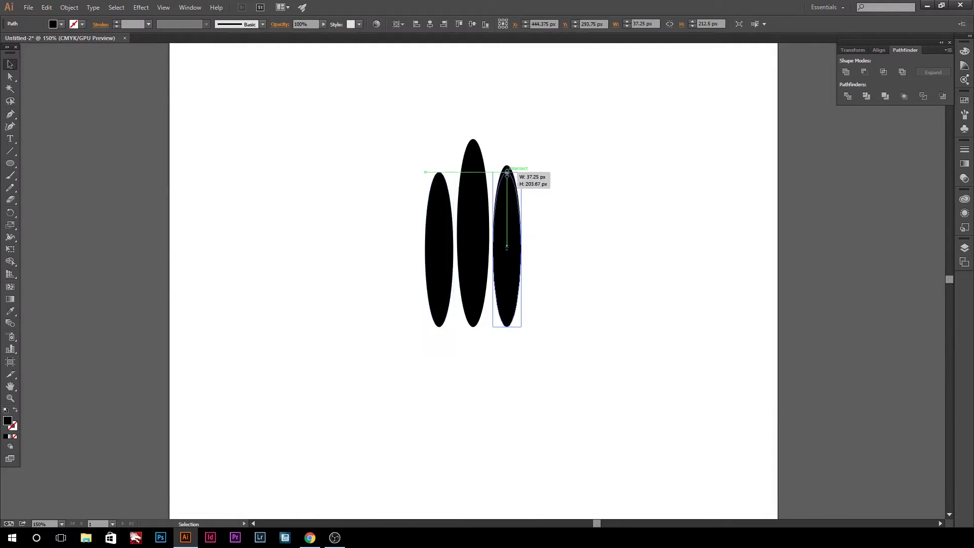
left_click(536, 289)
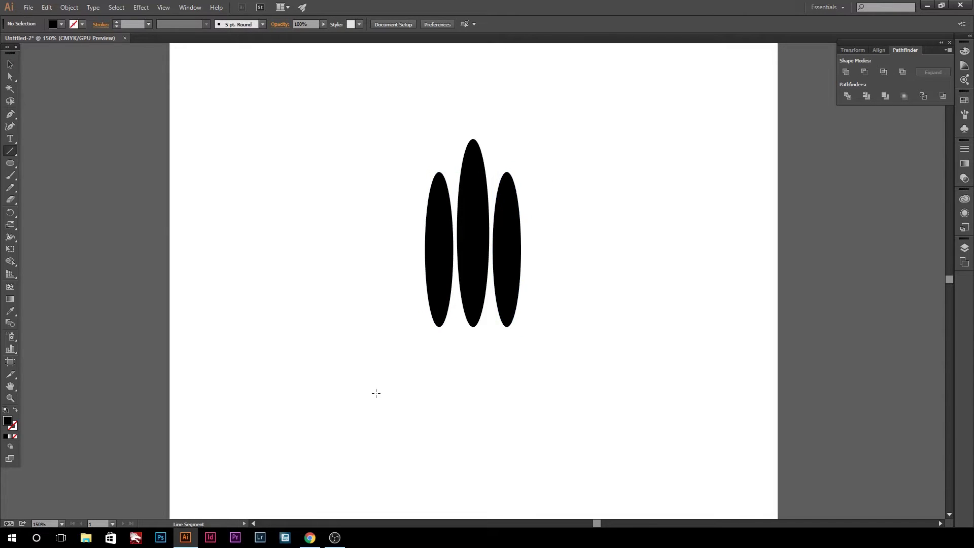
- Draw a horizontal line below the ellipses with no fill and a black 3 pt stroke
left_click(53, 25)
left_click(7, 40)
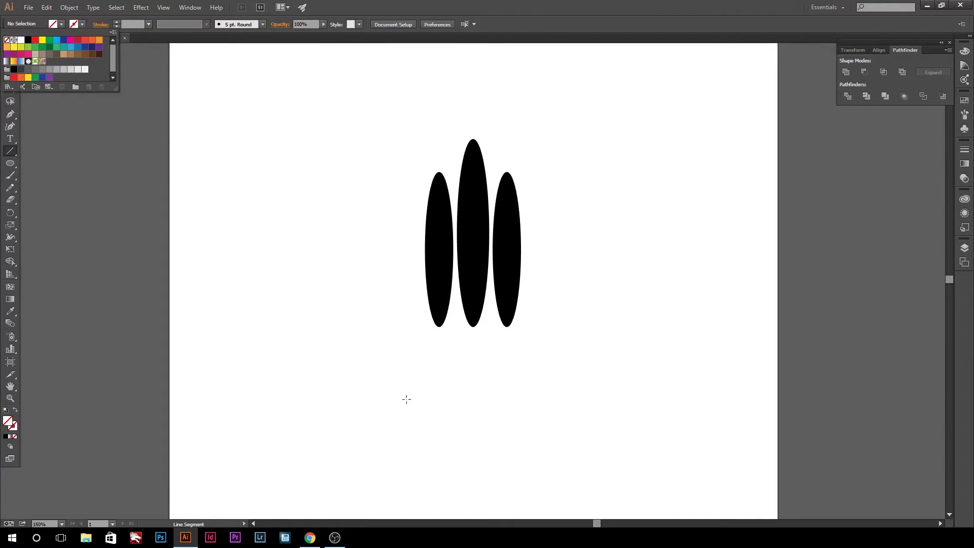
left_click(501, 409)
left_click_drag(420, 373, 521, 373)
left_click(10, 64)
left_click_drag(420, 373, 424, 373)
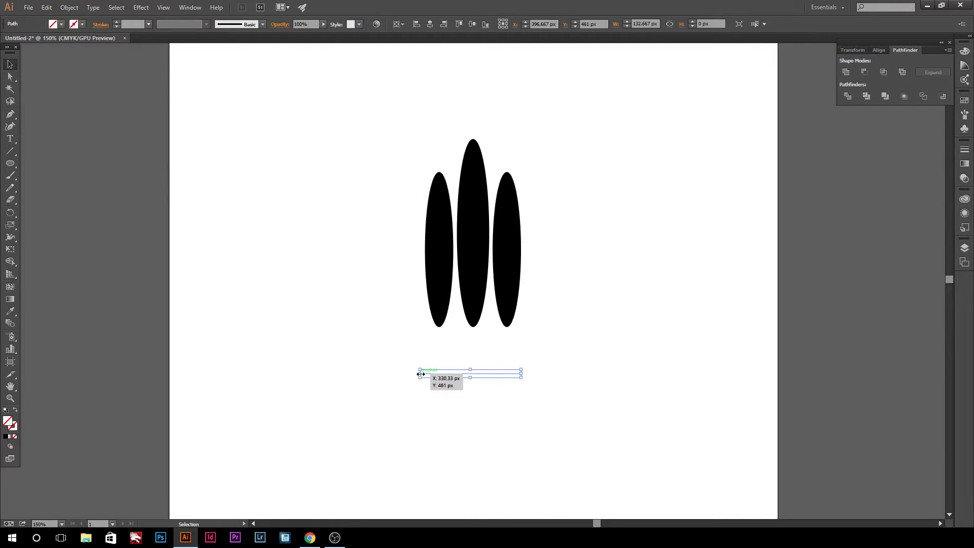
left_click(77, 25)
left_click(30, 44)
left_click(118, 23)
left_click(485, 375)
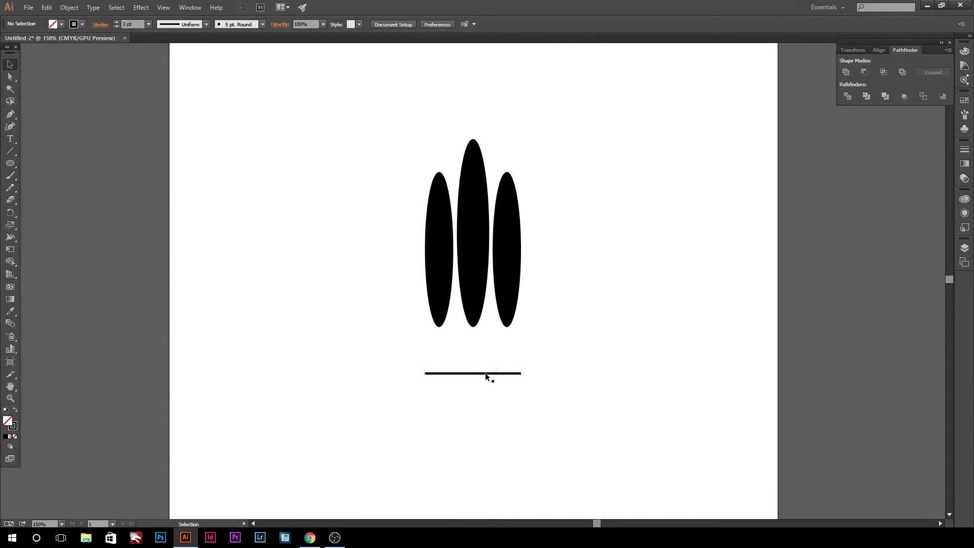
left_click_drag(477, 391, 477, 400)
- Bend the line into a closed, curling wave shape with the Curvature tool
left_click(10, 127)
left_click(424, 395)
left_click(445, 374)
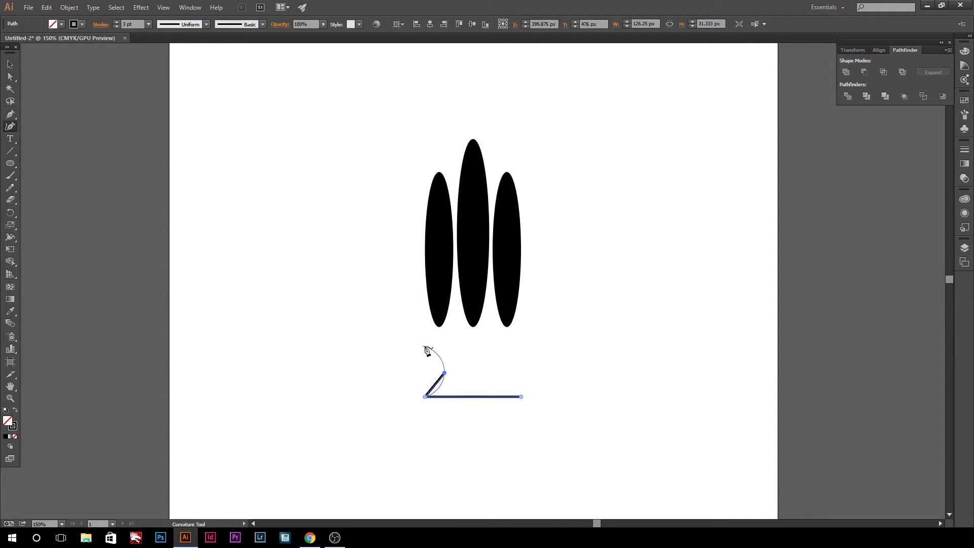
left_click(431, 347)
left_click(490, 350)
left_click(521, 396)
key("v")
- Fill the wave white with no stroke and move it over the board bottoms
left_click(415, 392)
left_click(61, 23)
left_click(265, 232)
left_click_drag(505, 397, 504, 327)
left_click(74, 23)
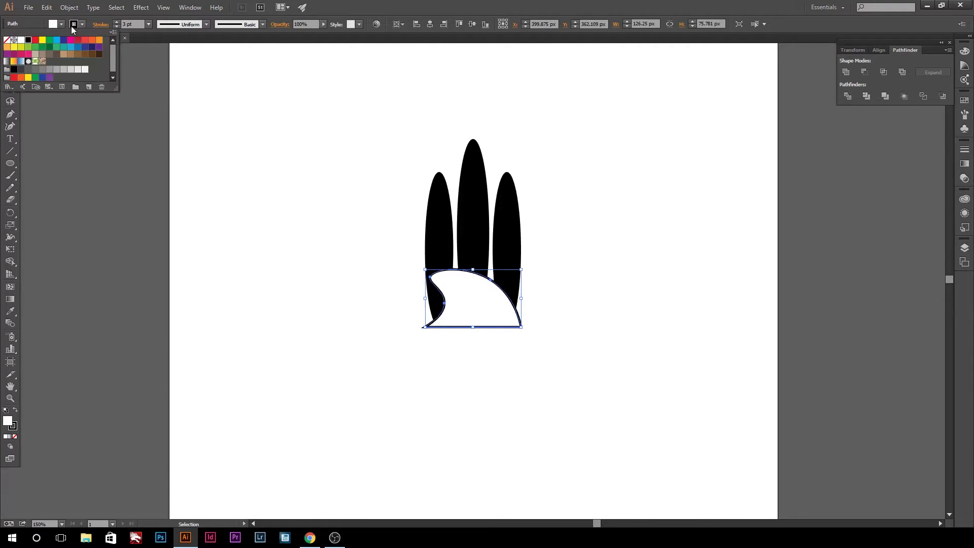
left_click(7, 41)
left_click(420, 416)
left_click(465, 318)
left_click(551, 174)
- Select all the surfboard shapes and the wave, and group them
left_click_drag(582, 338, 385, 144)
right_click(582, 199)
left_click(616, 246)
left_click(565, 257)
key("ctrl+minus")
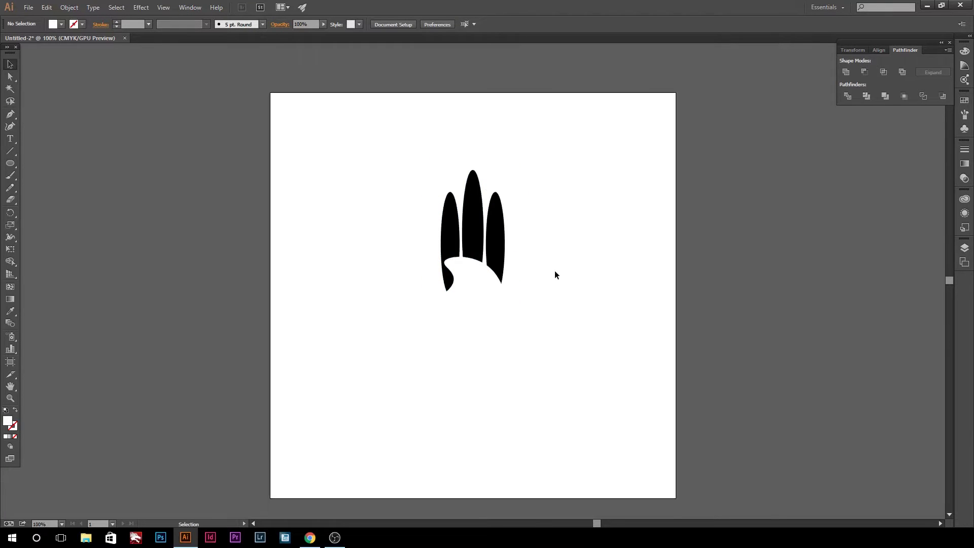
left_click(10, 138)
- Type 'SURF BRAND' in Bebas Neue, enlarge it, and centre it on the artboard
left_click(420, 348)
type("Surf Brand")
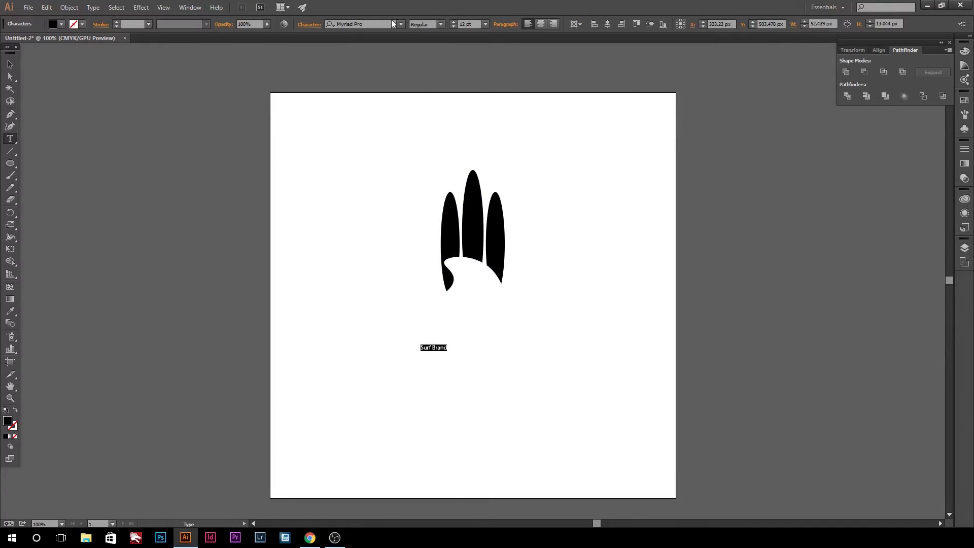
left_click(401, 24)
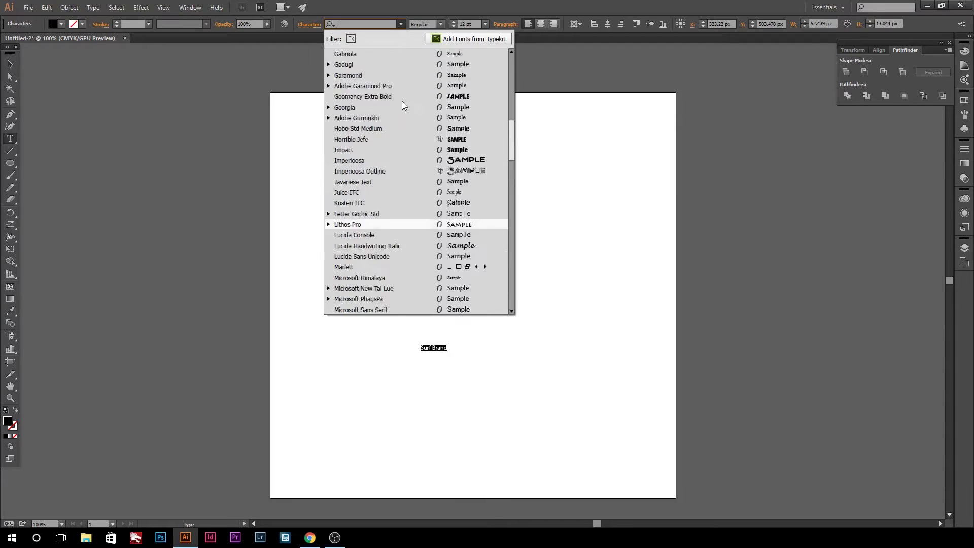
left_click_drag(514, 102, 514, 47)
left_click(364, 130)
key("Escape")
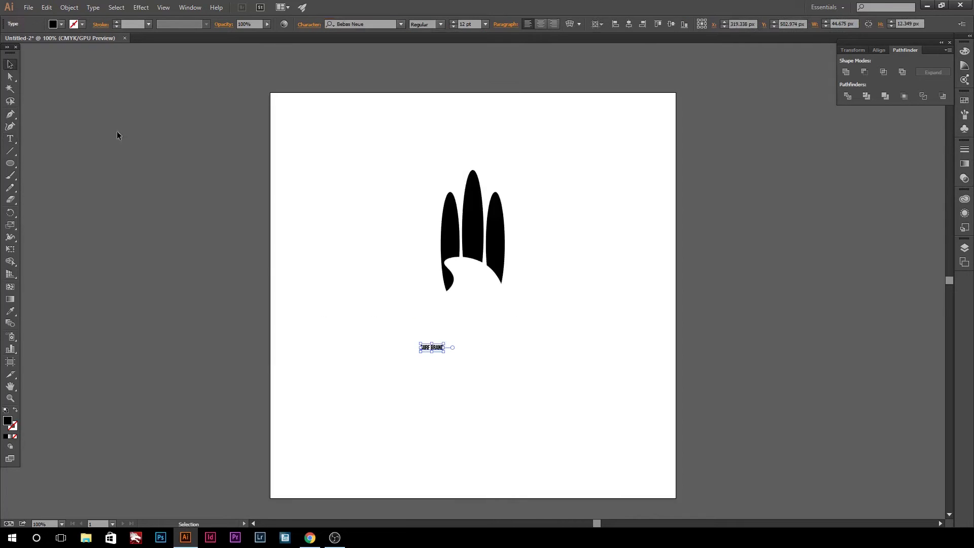
left_click_drag(445, 344, 596, 295)
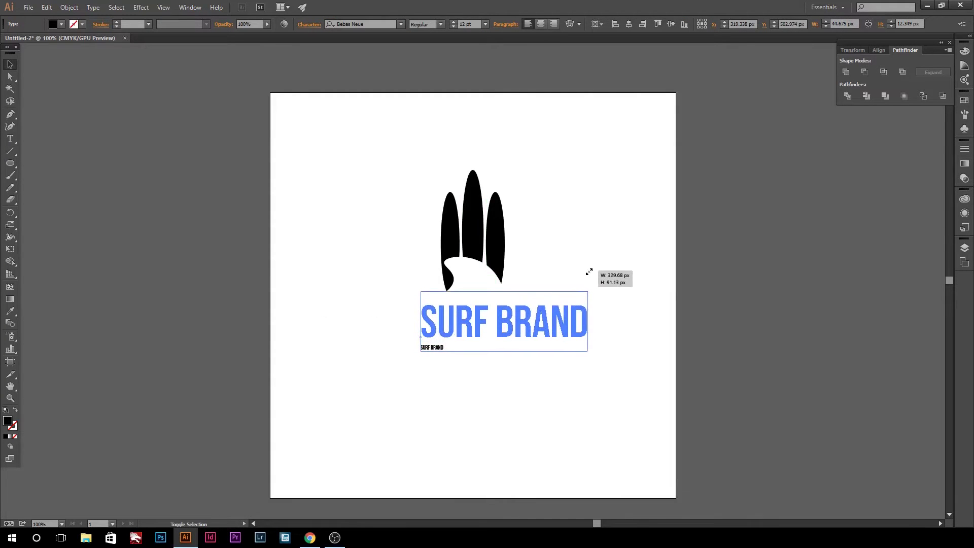
left_click(629, 24)
left_click(579, 179)
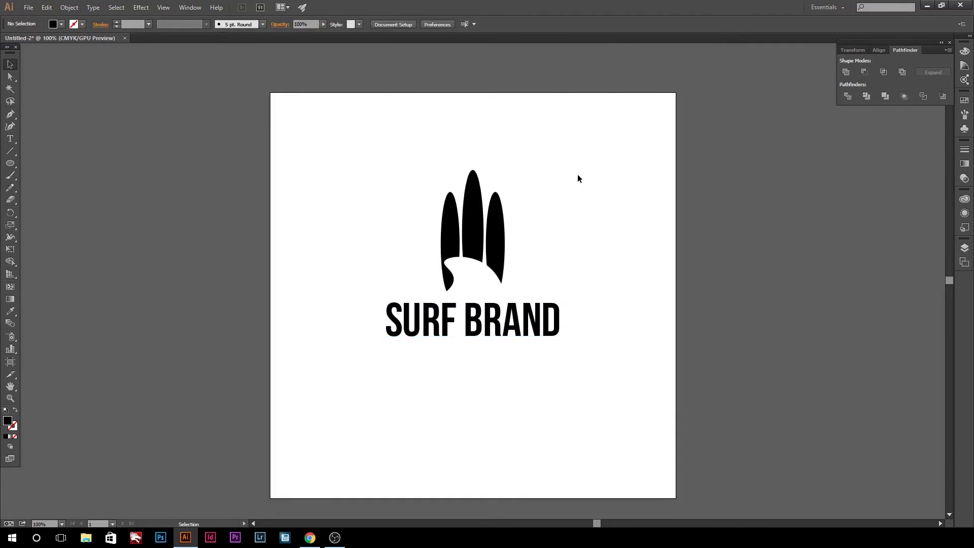
left_click(11, 151)
- Draw a line below the title and bend it, then delete the unsatisfactory wave
scroll(471, 330, "up", 2)
left_click_drag(305, 381, 439, 381)
left_click(7, 127)
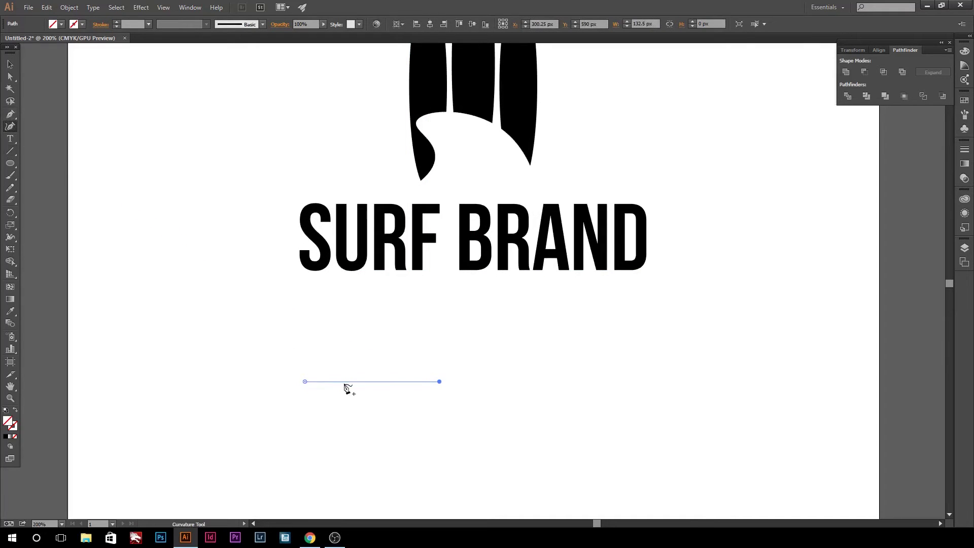
left_click(337, 381)
left_click_drag(370, 382, 370, 399)
left_click_drag(303, 384, 299, 401)
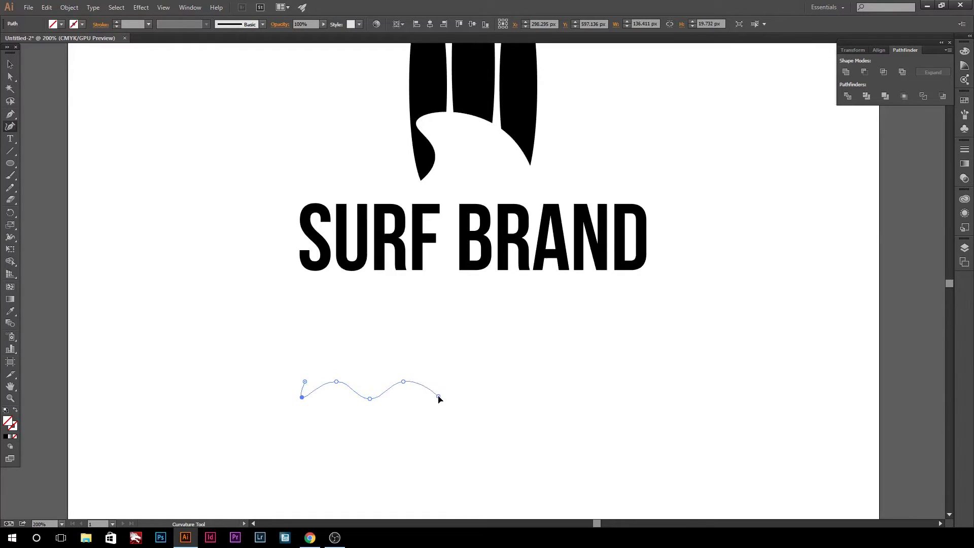
key("v")
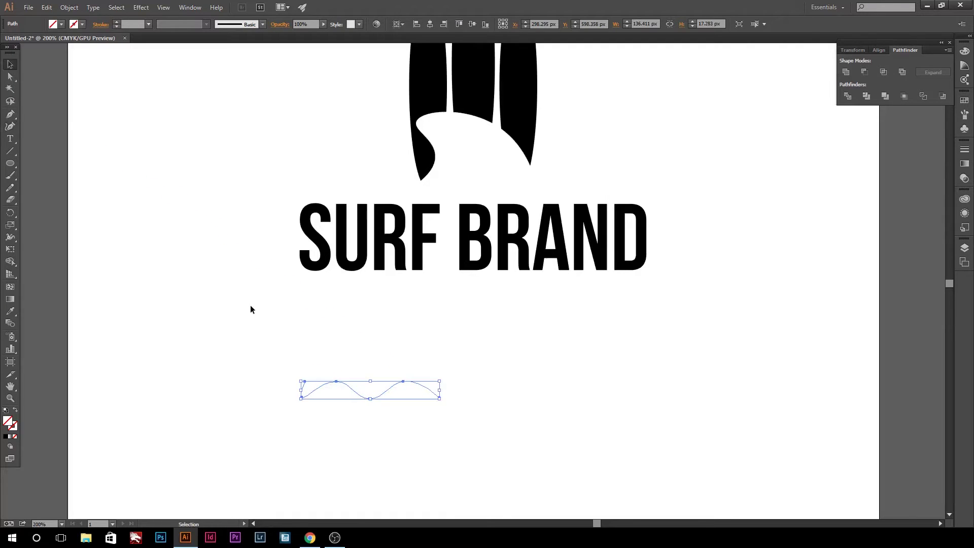
left_click(251, 306)
left_click(304, 389)
key("Delete")
- Draw a new horizontal line and curve it into a wave with the Curvature tool
key("backslash")
left_click_drag(275, 376, 406, 376)
key("shift+grave")
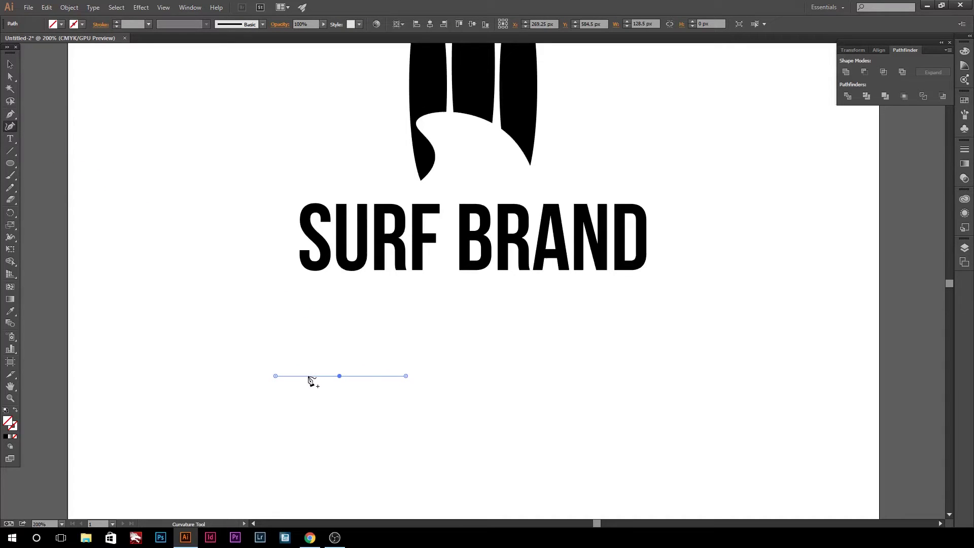
left_click_drag(340, 376, 340, 390)
left_click_drag(276, 376, 271, 386)
left_click_drag(405, 376, 409, 382)
- Give the wave a 2 pt black stroke and move it beside the left surfboard
key("v")
left_click(116, 22)
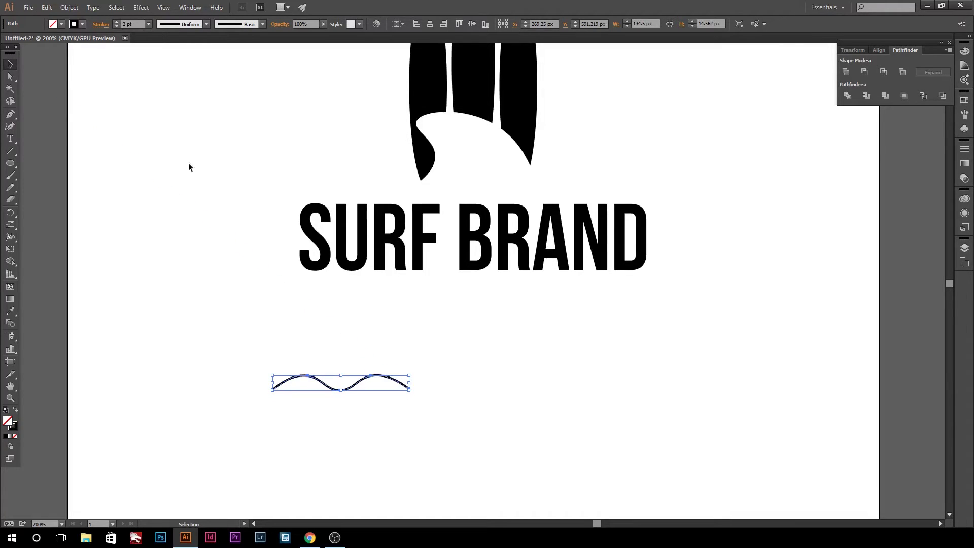
key("ctrl+shift+a")
left_click_drag(340, 390, 335, 172)
mouse_move(409, 165)
left_mouse_down()
mouse_move(363, 164)
mouse_move(393, 163)
left_mouse_up()
- Copy and paste the wave to stack extra wave lines beside the boards
left_click(361, 354)
scroll(376, 356, "up", 3)
left_click(359, 276)
key("ctrl+c")
key("ctrl+v")
left_click_drag(459, 282, 347, 267)
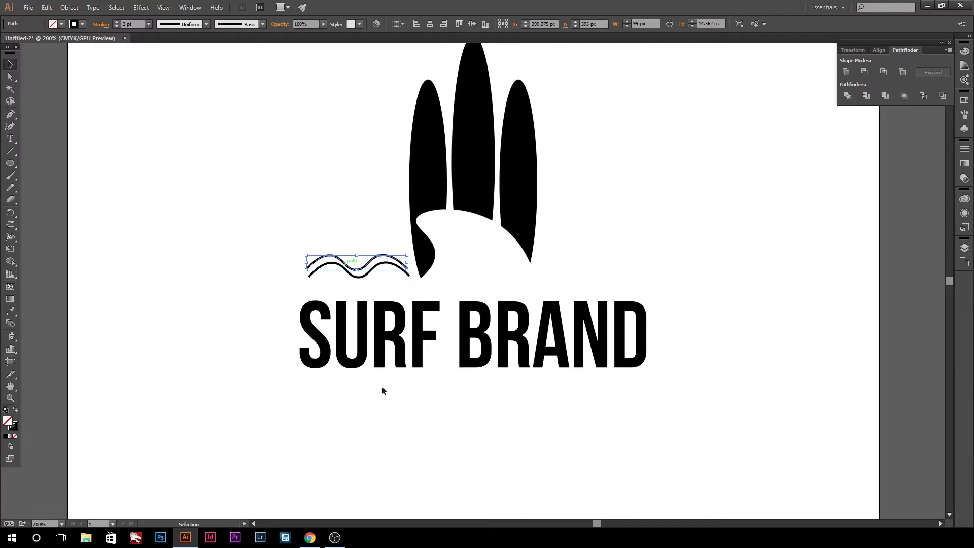
left_click(370, 293)
key("ctrl+z")
left_click_drag(473, 282, 352, 290)
key("ctrl+z")
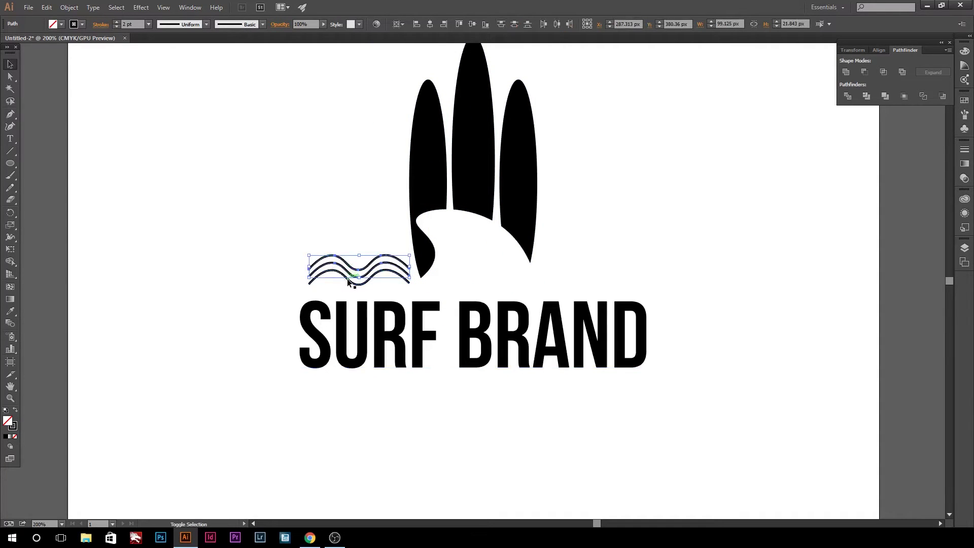
- Thicken the wave lines to 3 pt and space the three waves further apart
left_click(116, 22)
left_click(362, 279)
mouse_move(361, 278)
left_mouse_down()
mouse_move(358, 270)
mouse_move(390, 253)
mouse_move(360, 265)
left_mouse_up()
left_click(380, 391)
left_click(382, 391)
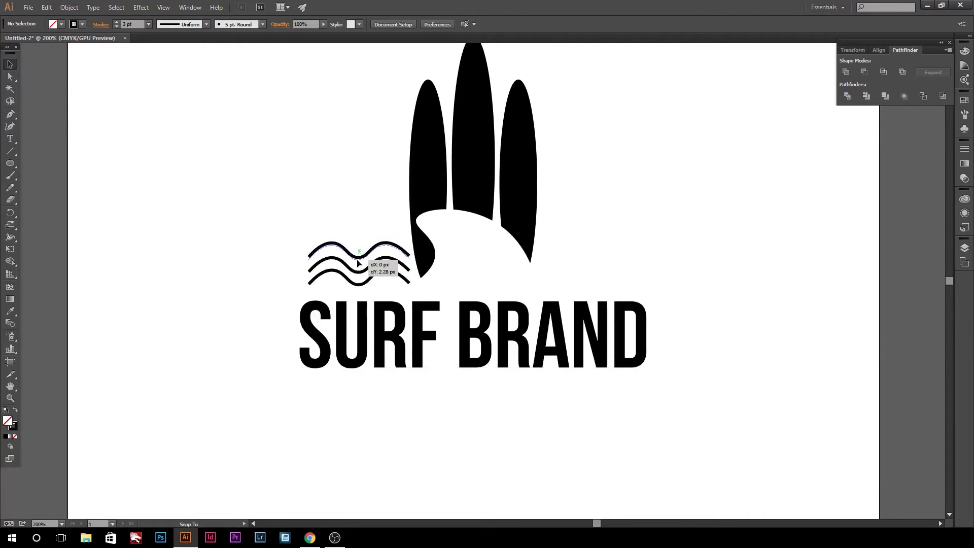
left_click(386, 392)
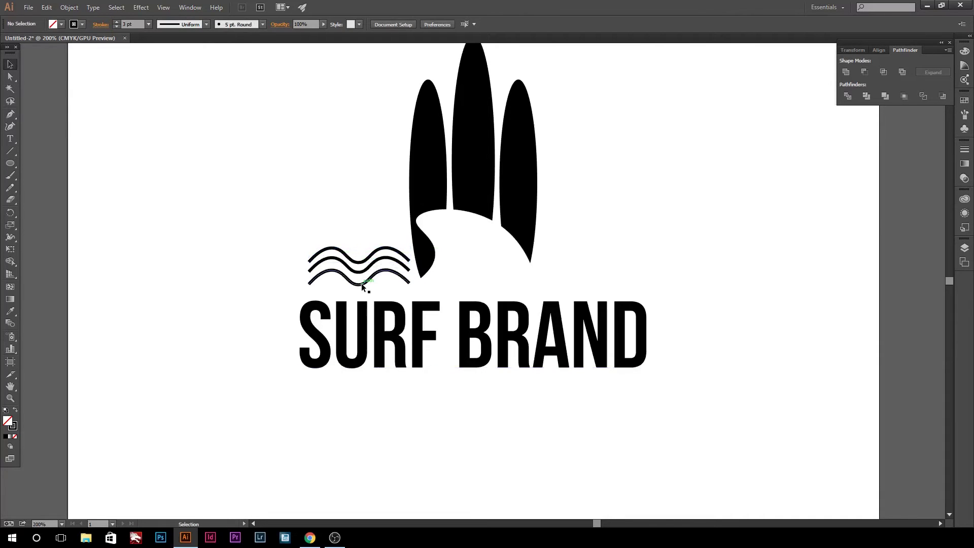
left_click(362, 282)
left_click(371, 389)
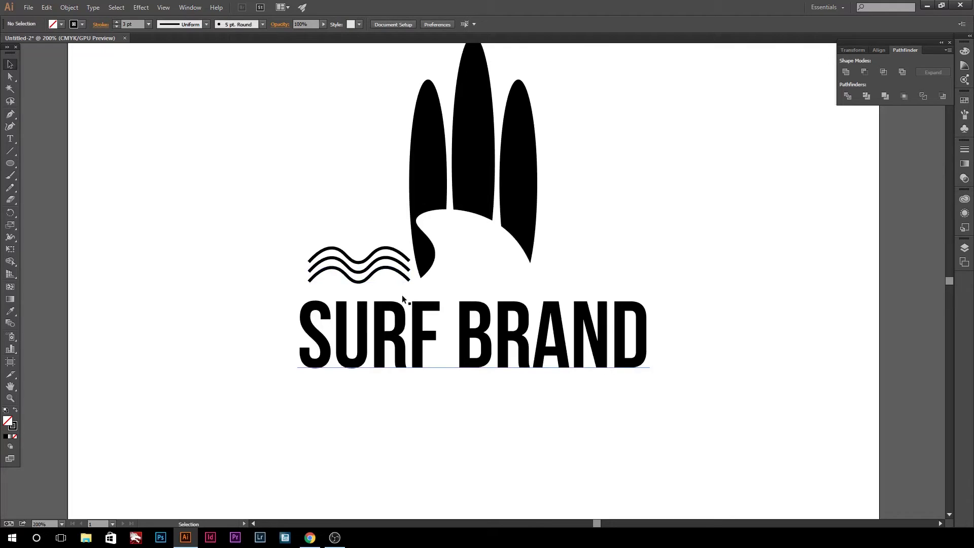
- Select all three waves and place a duplicate set right of the surfboards
left_click(361, 262)
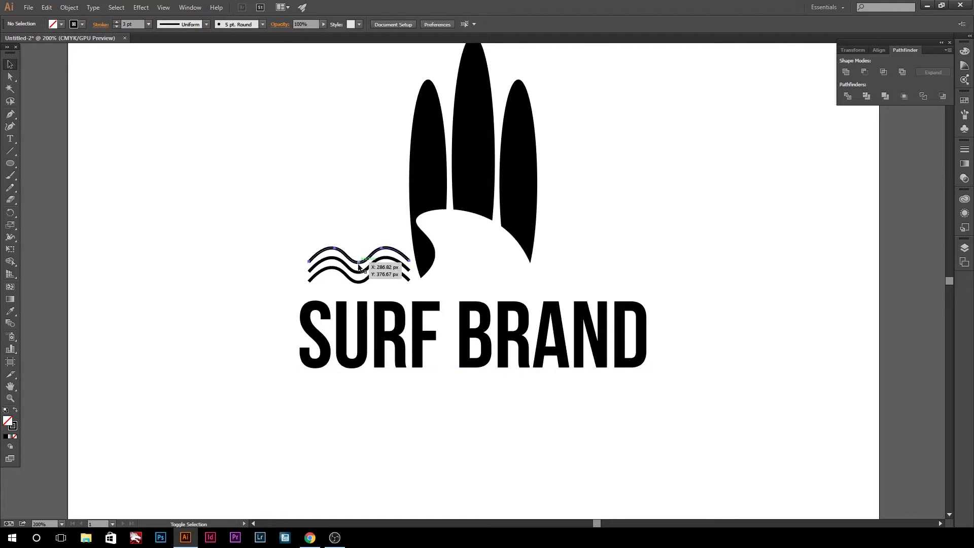
right_click(274, 256)
left_click(326, 257)
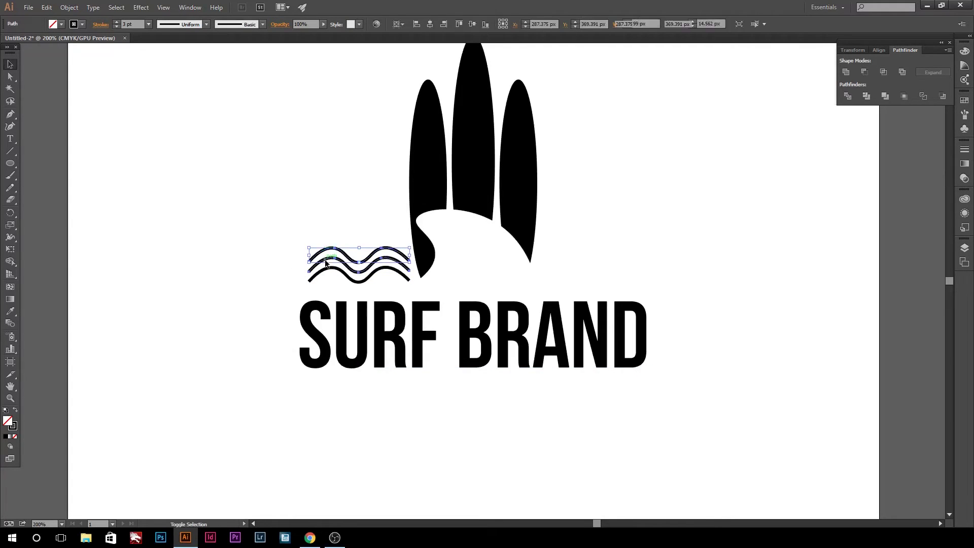
left_click(325, 274, "shift")
mouse_move(325, 275)
left_mouse_down()
mouse_move(439, 291)
mouse_move(603, 269)
left_mouse_up()
left_click(689, 304)
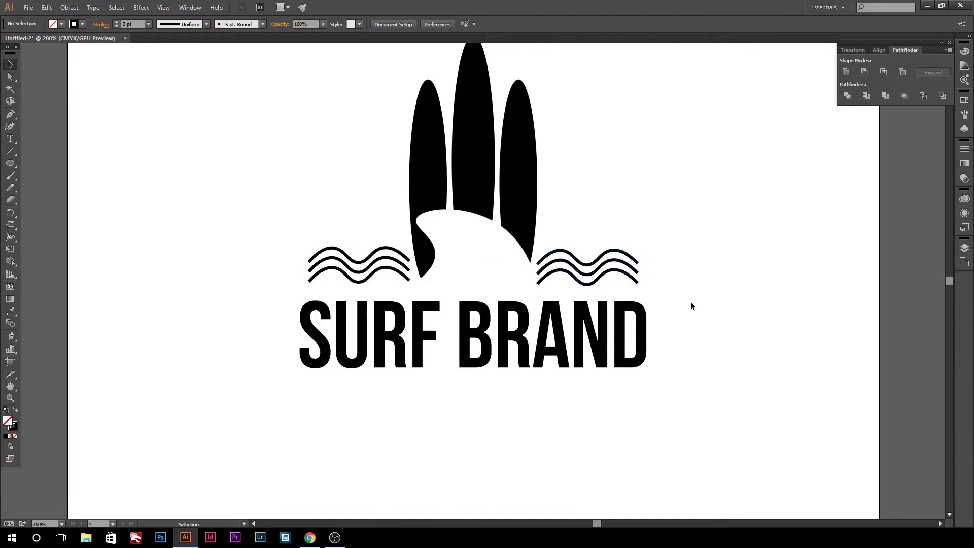
key("ctrl+minus")
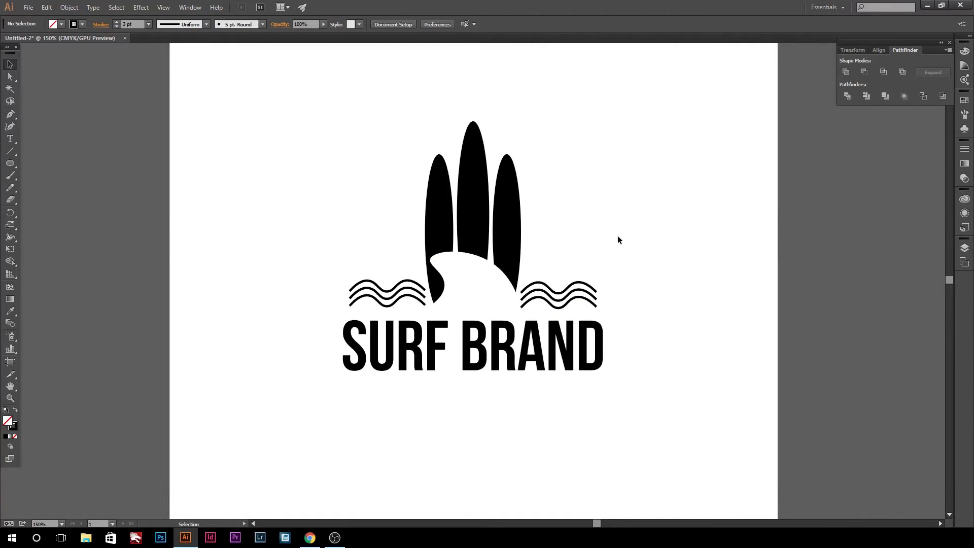
- Add 'EST.' at 45 pt and position it left of the surfboards
key("t")
type("EST.")
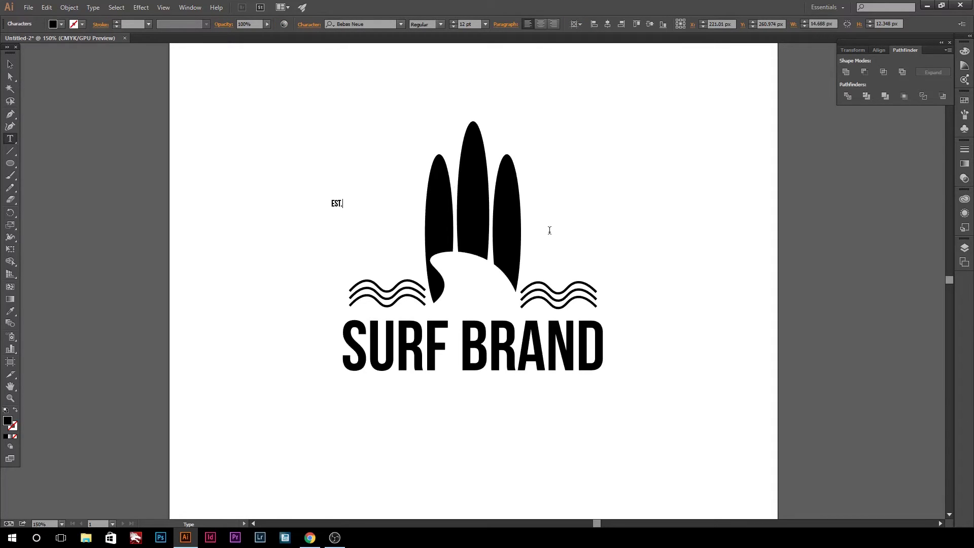
key("Escape")
left_click(474, 23)
key("Return")
type("45")
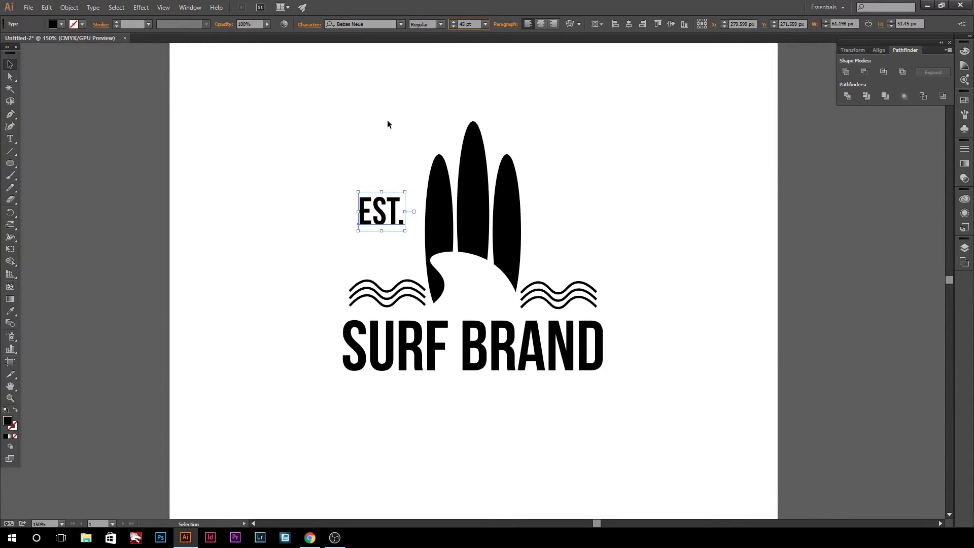
left_click(402, 110)
left_click_drag(381, 213, 395, 214)
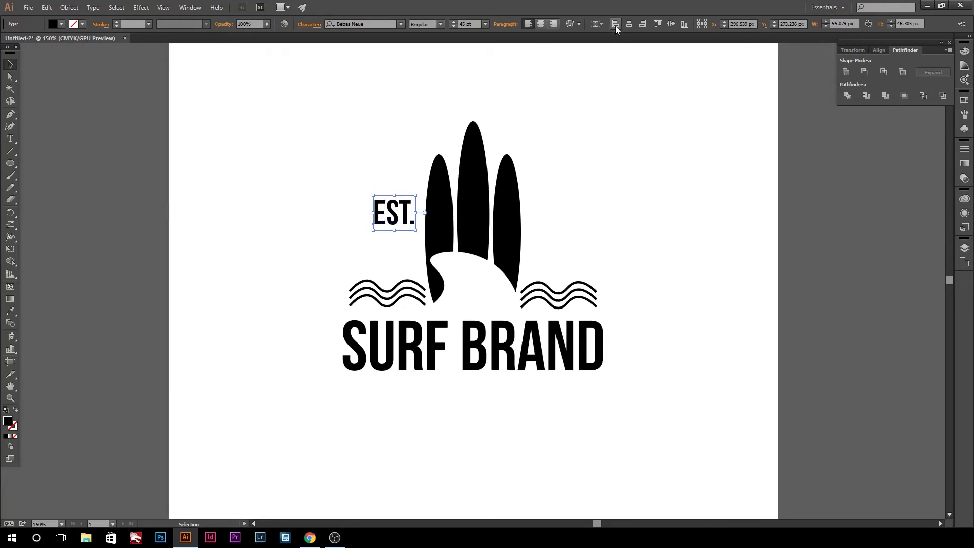
left_click(615, 23)
left_click_drag(199, 214, 396, 222)
- Add '1999' right of the surfboards, level with EST
left_click(10, 138)
left_click(538, 219)
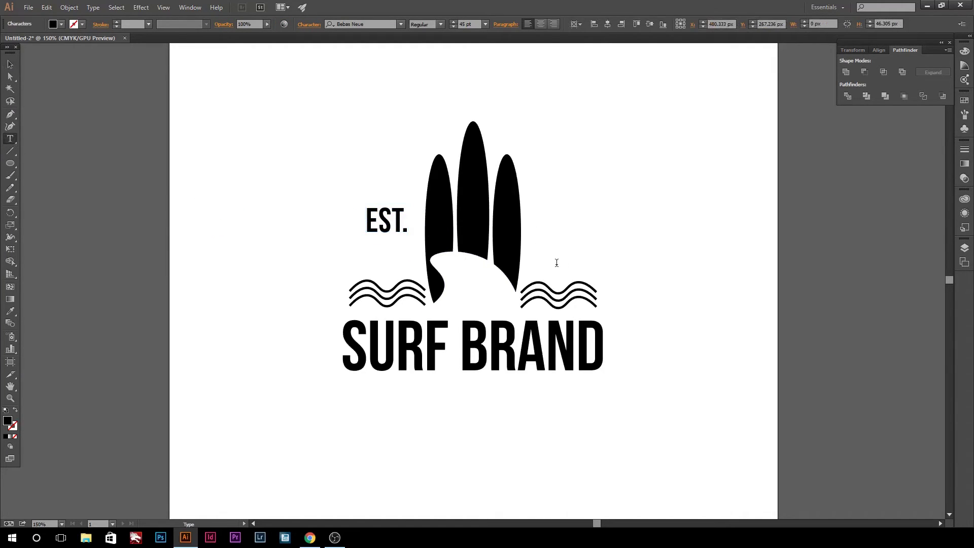
type("1999")
left_click(10, 64)
left_click_drag(568, 216, 568, 227)
left_click(576, 253)
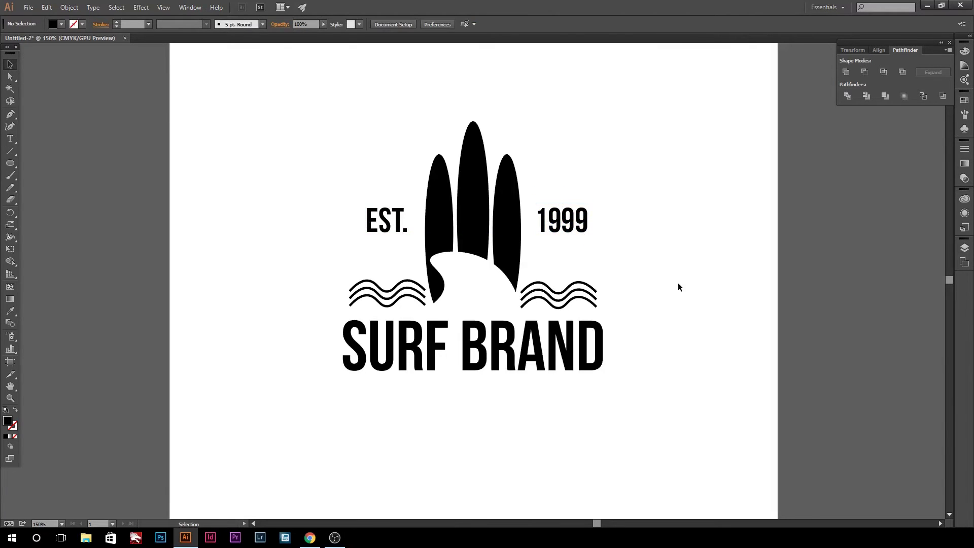
scroll(680, 287, "down", 1)
- Type 'CALIFORNIA, USA' below SURF BRAND and scale it down to fit
key("t")
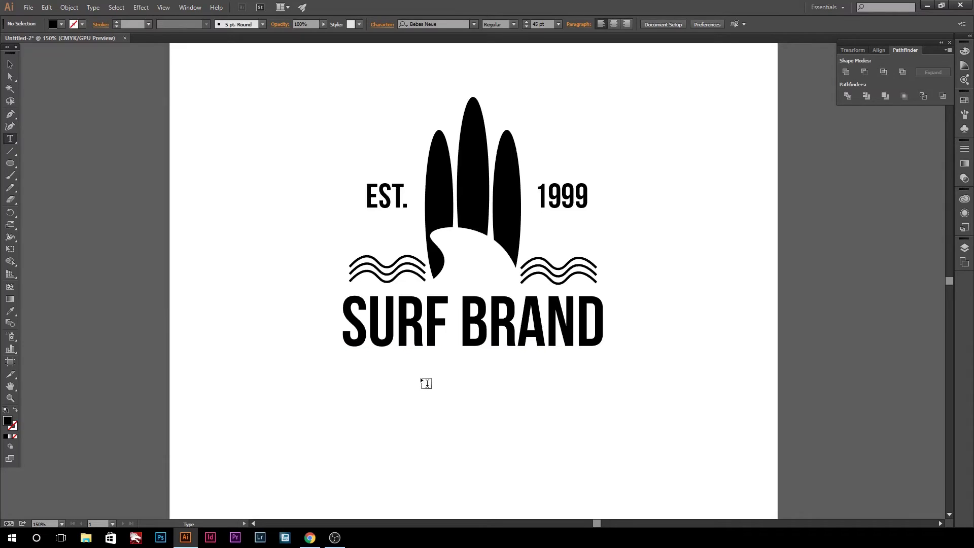
left_click(442, 434)
type("CALIFORNIA")
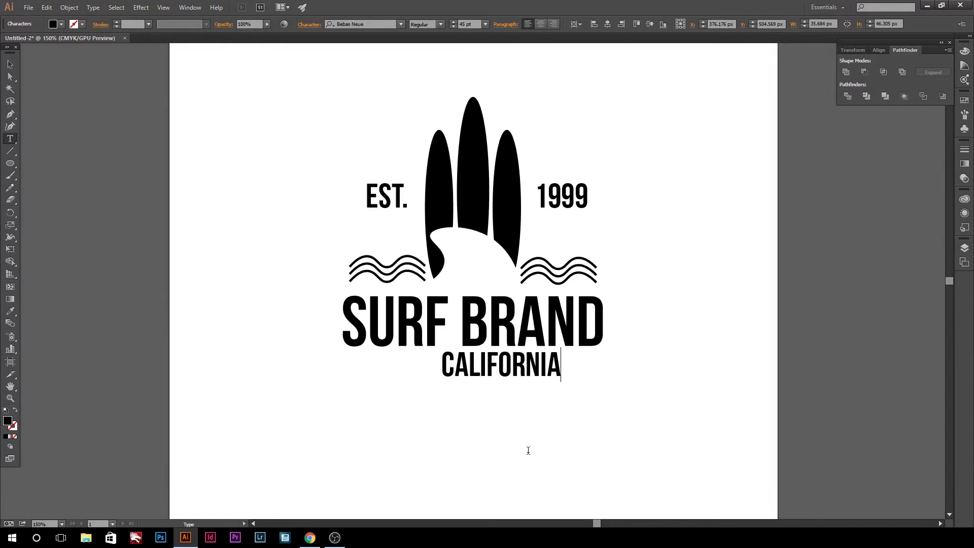
type(", USA")
scroll(528, 450, "up", 1)
key("Escape")
left_click_drag(529, 387, 488, 387)
left_click_drag(559, 361, 516, 371)
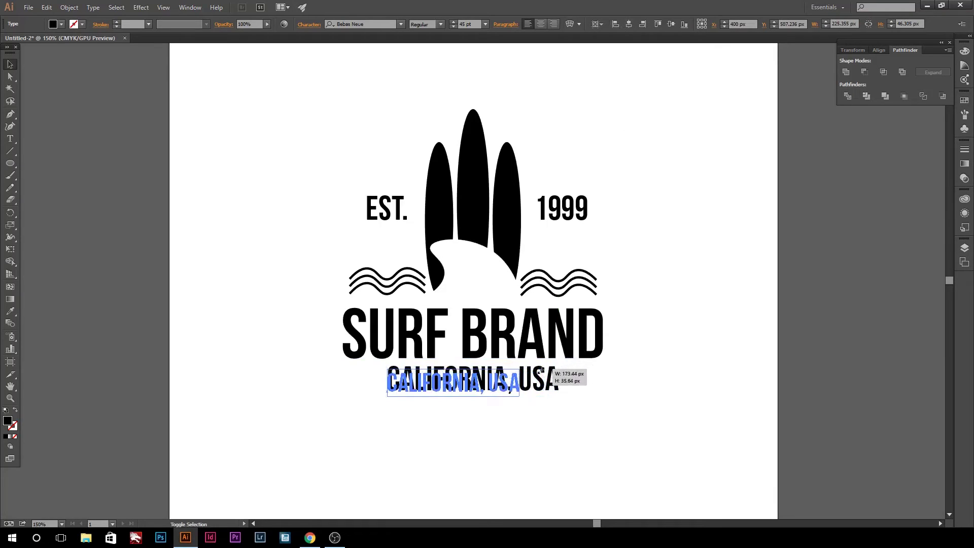
- Centre CALIFORNIA, USA under SURF BRAND, then draw a short horizontal line below the logo
left_click(629, 24)
left_click(654, 235)
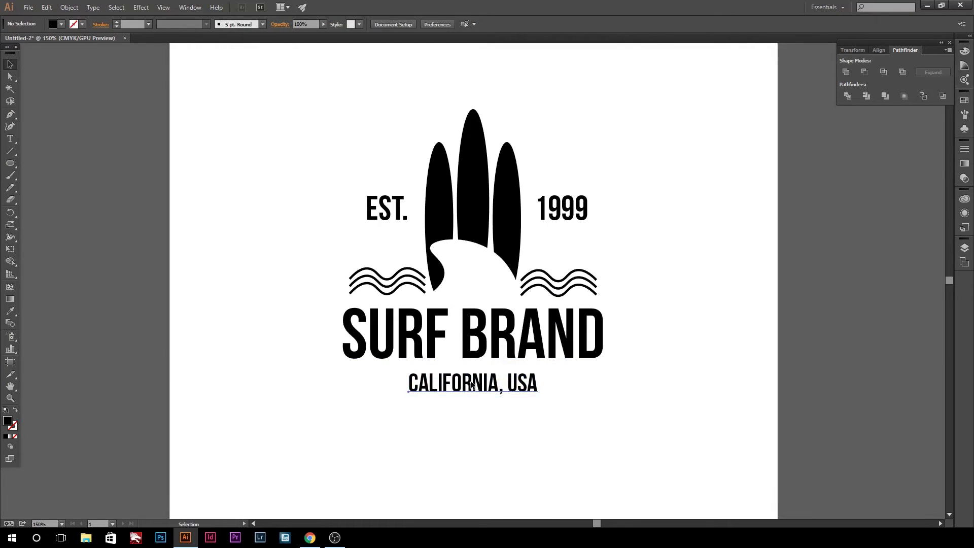
left_click(472, 381)
left_click(510, 419)
left_click(10, 150)
left_click_drag(283, 425, 341, 424)
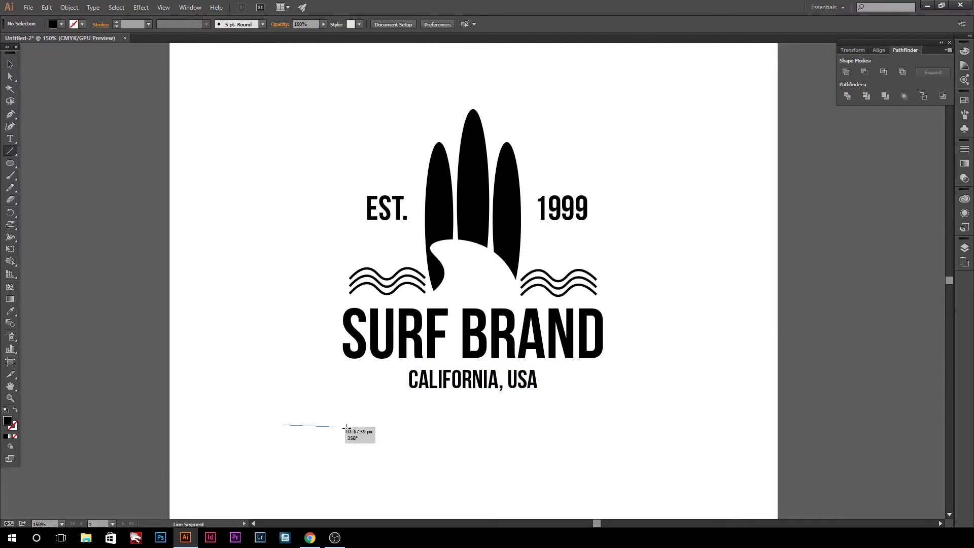
- Give the new line a black stroke, move it left of CALIFORNIA, USA and shorten it into a dash
left_click(117, 23)
key("v")
left_click(371, 290)
left_click_drag(320, 425, 377, 382)
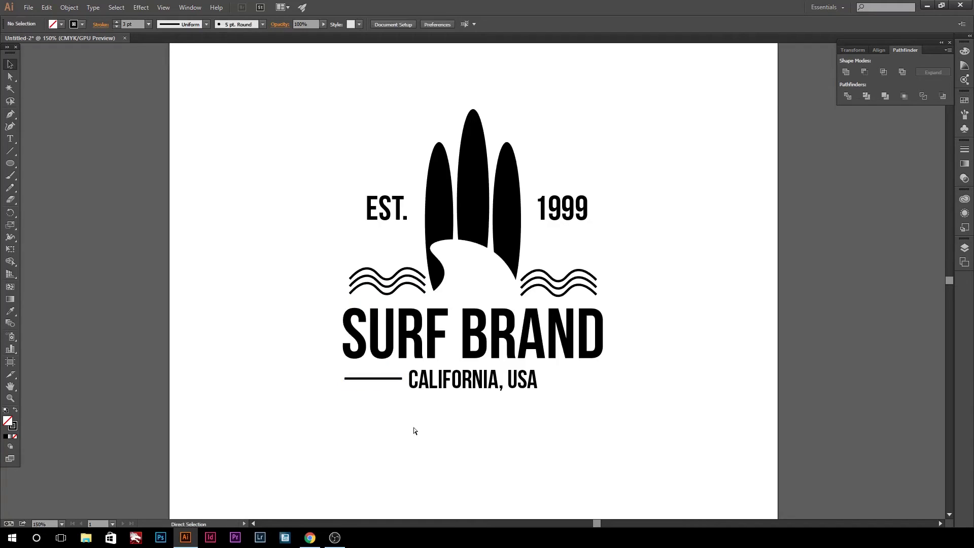
key("ctrl+plus")
left_click_drag(302, 410, 361, 414)
key("ctrl+shift+a")
key("ctrl+shift+a")
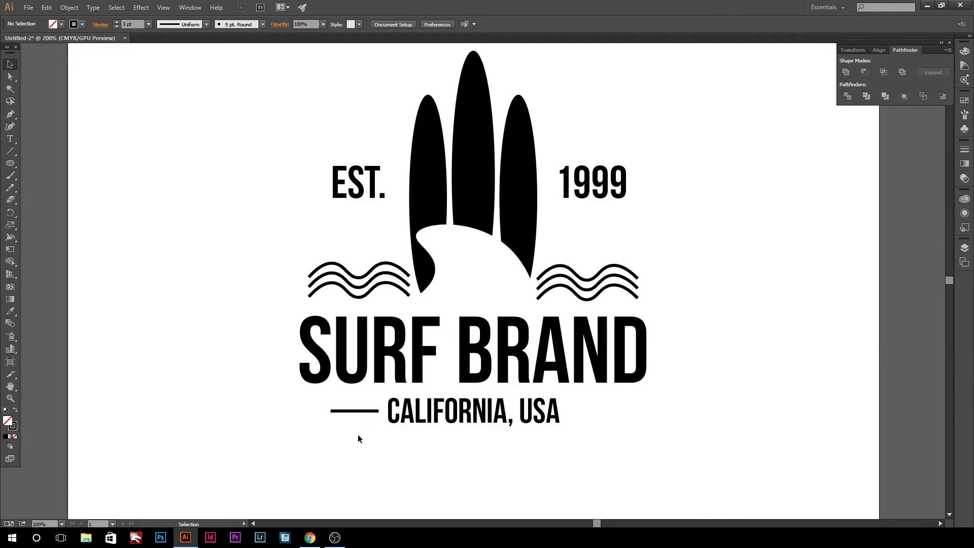
- Duplicate the dash to the right of CALIFORNIA, USA and fine-tune its position
left_click(358, 410)
key("ctrl+c")
key("ctrl+v")
left_click_drag(473, 282, 588, 413)
key("ctrl+minus")
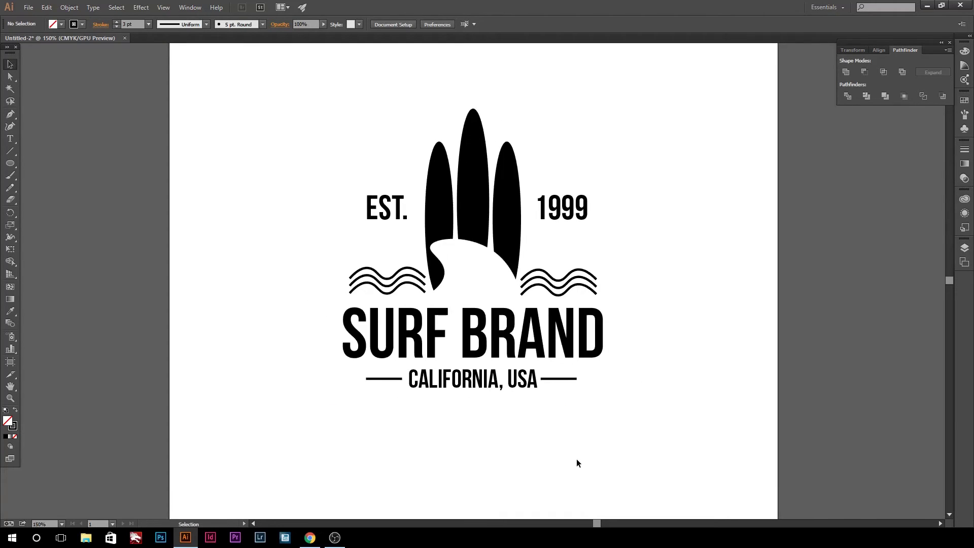
key("ctrl+plus")
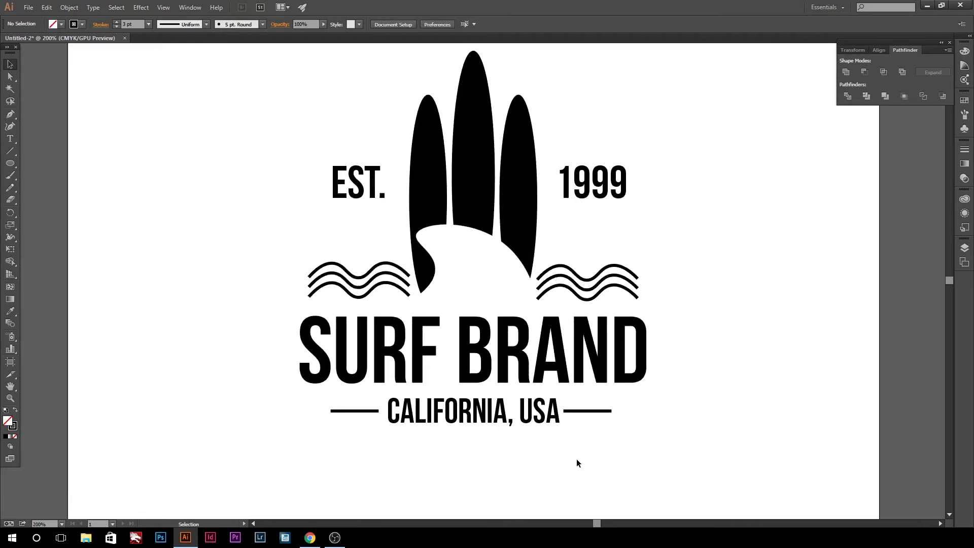
key("ctrl+plus")
scroll(689, 415, "down", 1)
left_click_drag(650, 438, 631, 438)
left_click(635, 467)
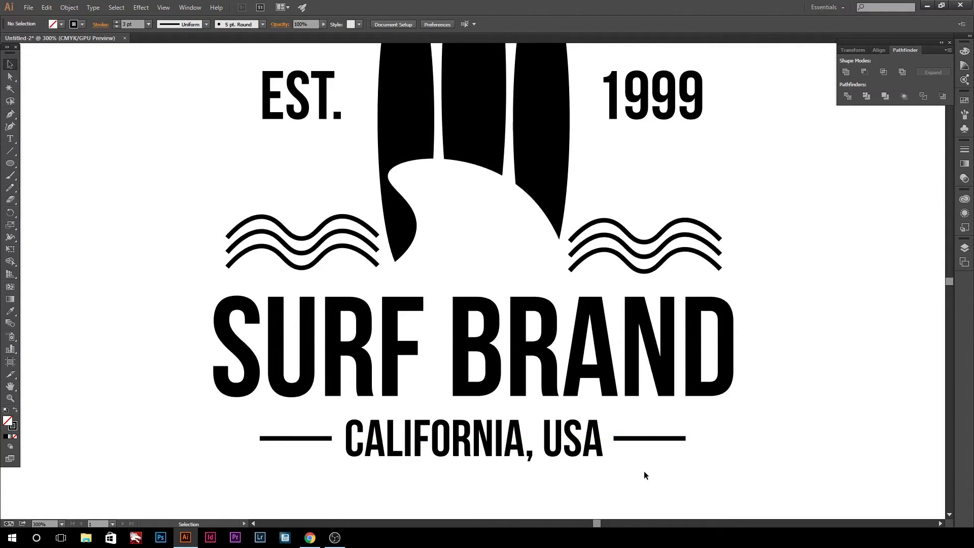
key("ctrl+minus")
key("ctrl+minus")
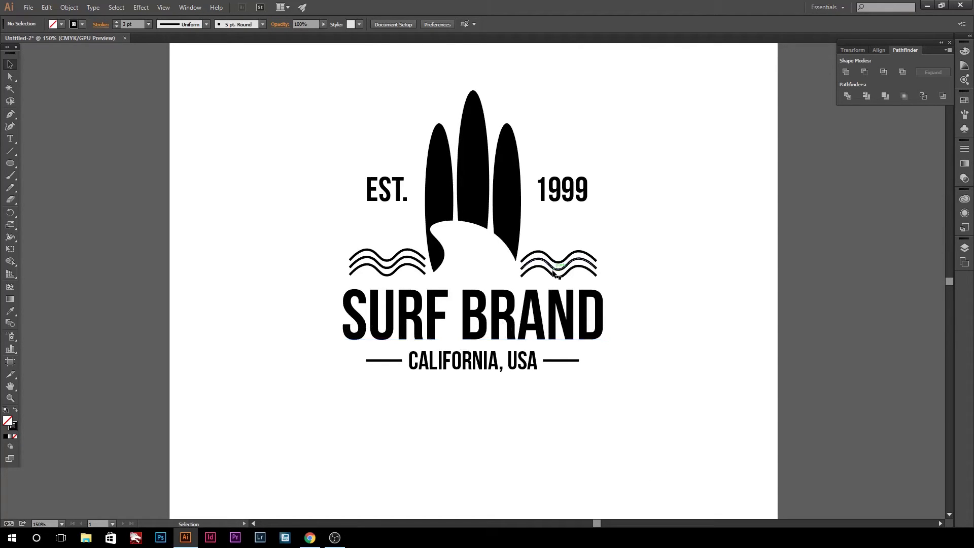
- Raise the right-hand waves slightly so they sit level with the left ones
key("ctrl+plus")
key("ctrl+plus")
left_click(639, 242)
left_click(761, 269)
left_click_drag(650, 243, 650, 233)
left_click(732, 264)
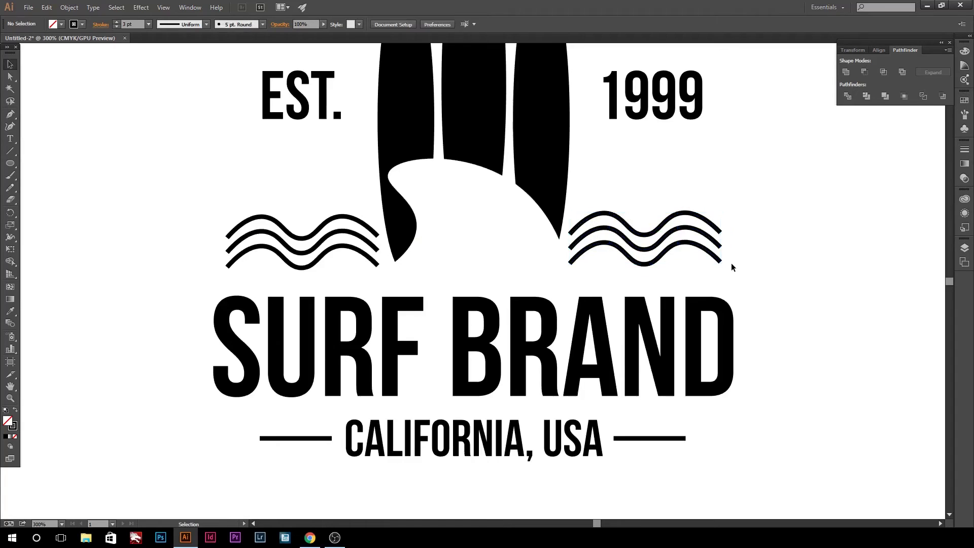
key("ctrl+minus")
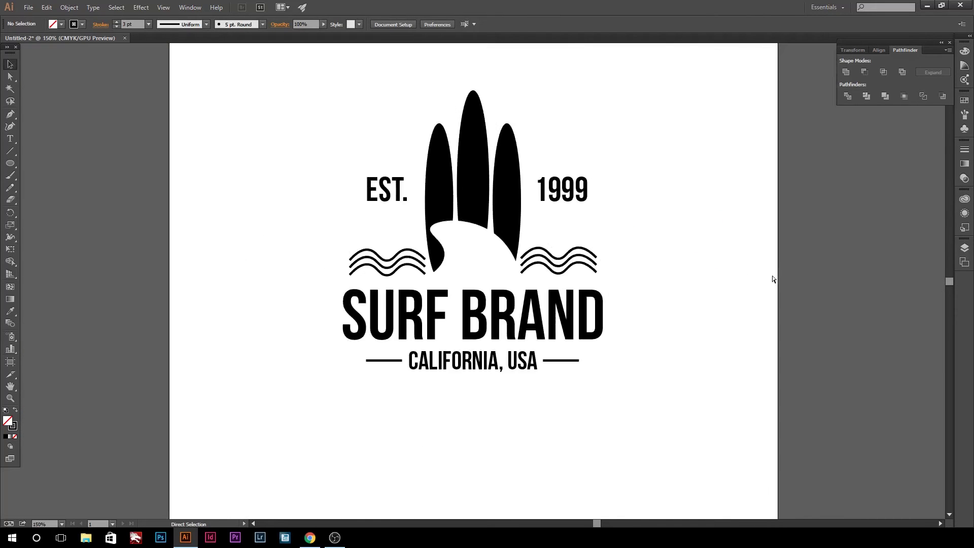
key("ctrl+minus")
left_click(10, 138)
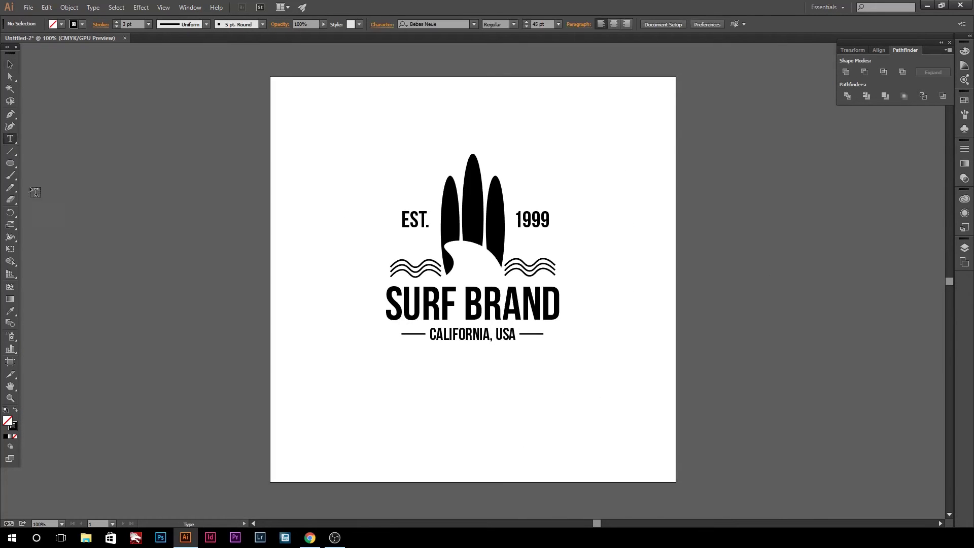
- Add 'SURFBOARDS, WETSUITS, & LESSONS' text, move it under CALIFORNIA, USA and scale it down
left_click(437, 370)
type("SURFBOARDS,")
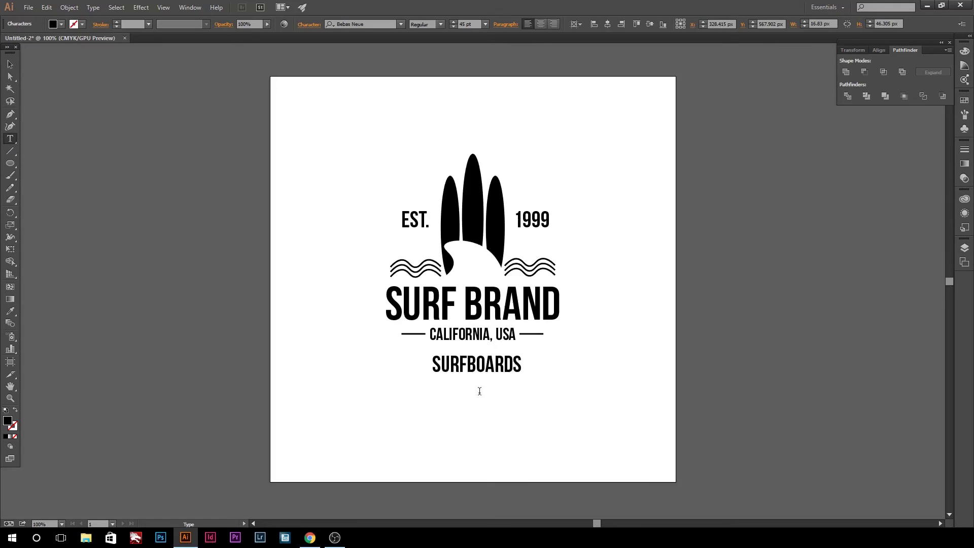
type(" WETSUITS")
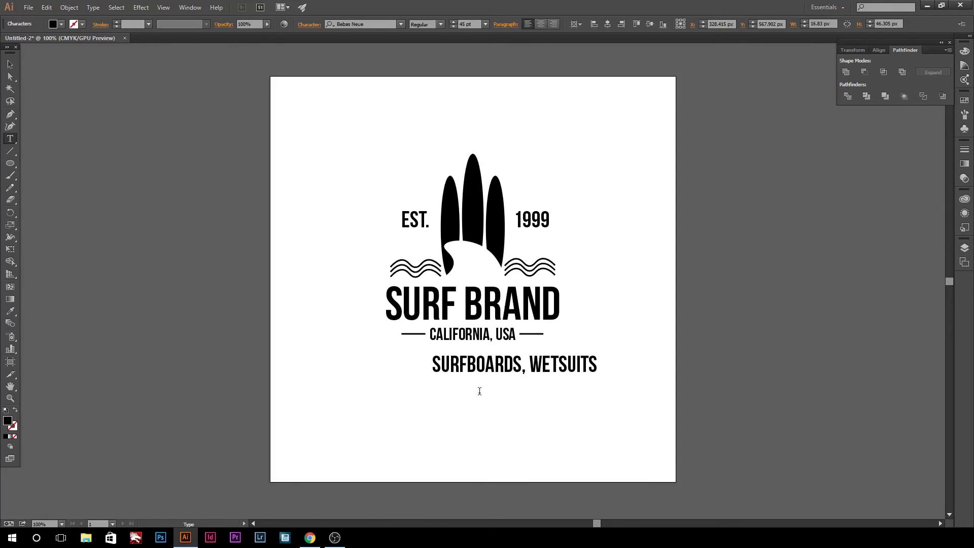
type(", & LESSONS")
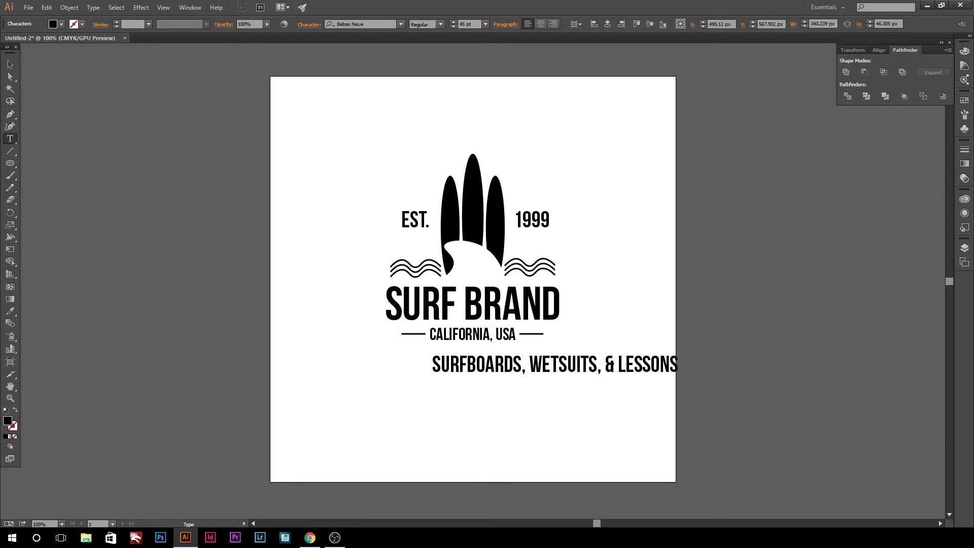
key("Escape")
left_click(557, 386)
left_click_drag(556, 368, 483, 372)
mouse_move(609, 359)
left_mouse_down()
mouse_move(510, 366)
mouse_move(547, 361)
left_mouse_up()
key("ctrl+shift+a")
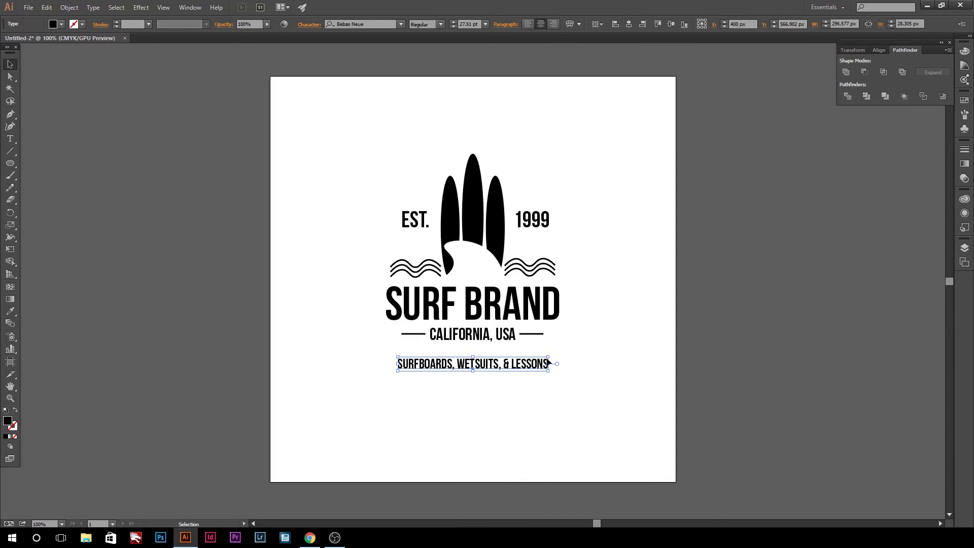
- Shrink the tagline a little more, nudge it up and warp it into an arc
left_click_drag(547, 362, 534, 366)
left_click(583, 321)
left_click_drag(475, 367, 475, 361)
left_click(571, 24)
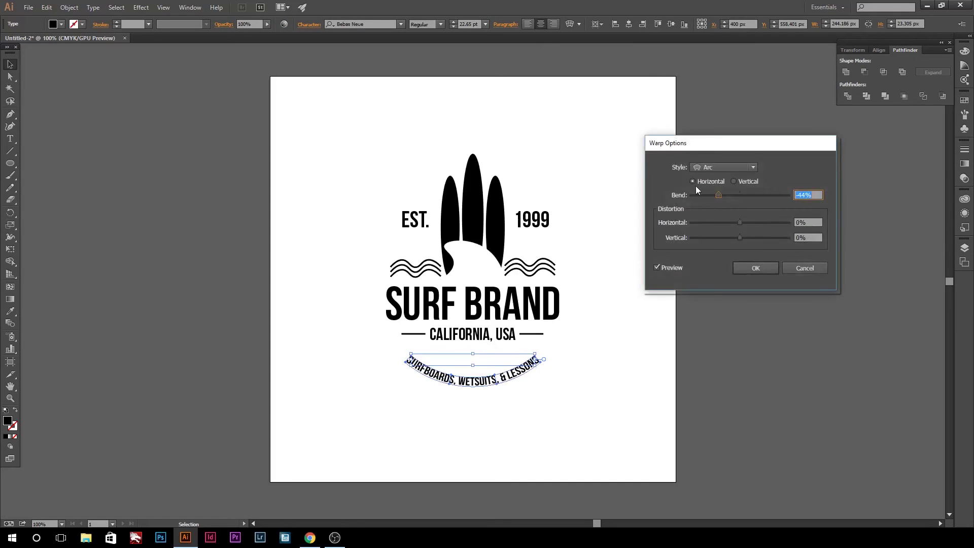
left_click_drag(714, 195, 726, 195)
left_click(755, 268)
- Strengthen the tagline's arc bend and fine-tune its position under CALIFORNIA, USA
left_click(80, 124)
left_click_drag(473, 372, 473, 361)
left_click(477, 399)
left_click(473, 358)
left_click_drag(250, 34, 229, 34)
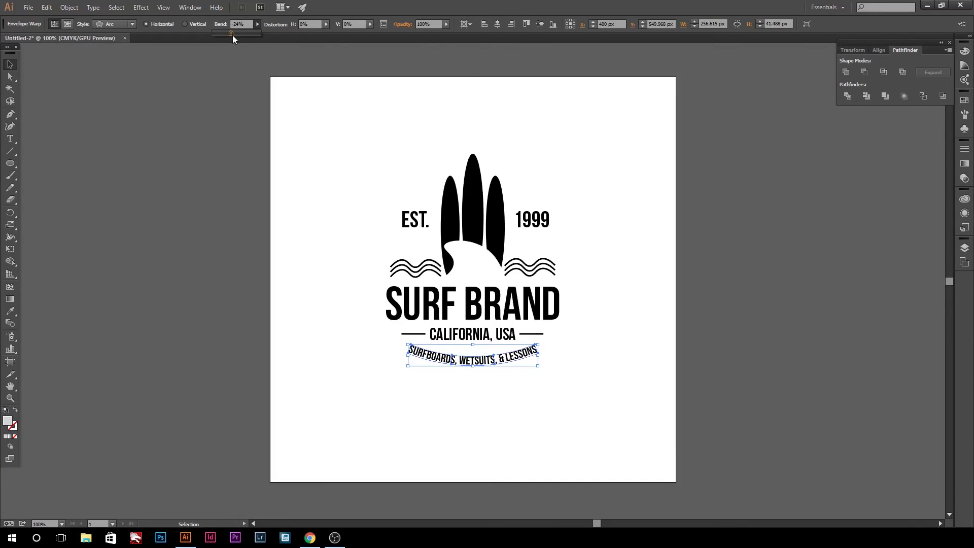
left_click(216, 121)
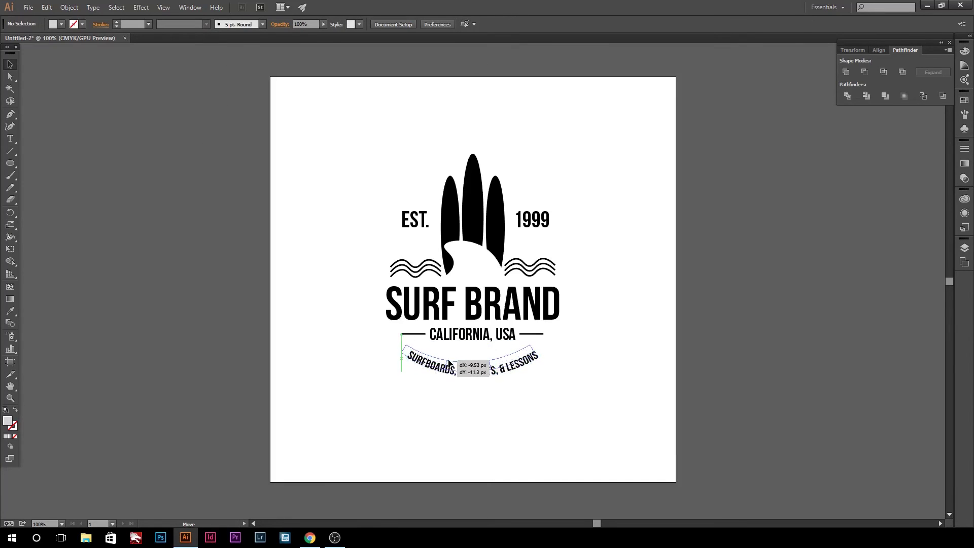
left_click_drag(419, 350, 419, 344)
left_click(641, 303)
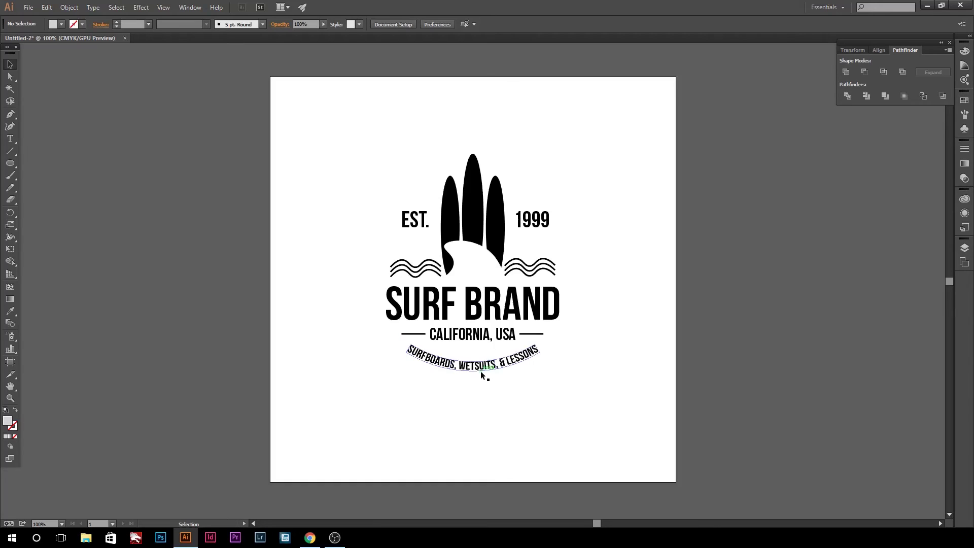
left_click_drag(480, 371, 479, 375)
left_click(576, 382)
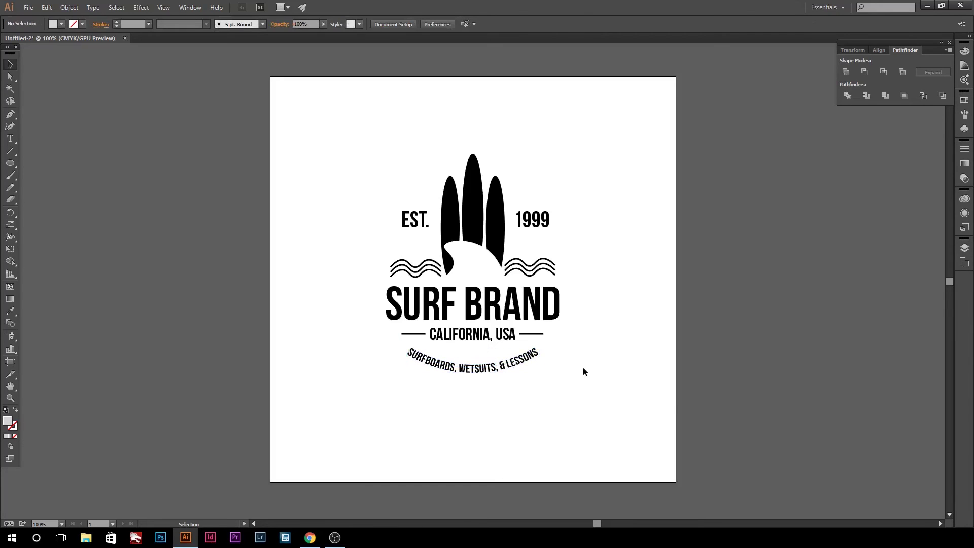
left_click(345, 228)
- Select the entire surf logo and invert its colours
left_click_drag(308, 100, 605, 403)
left_click(47, 7)
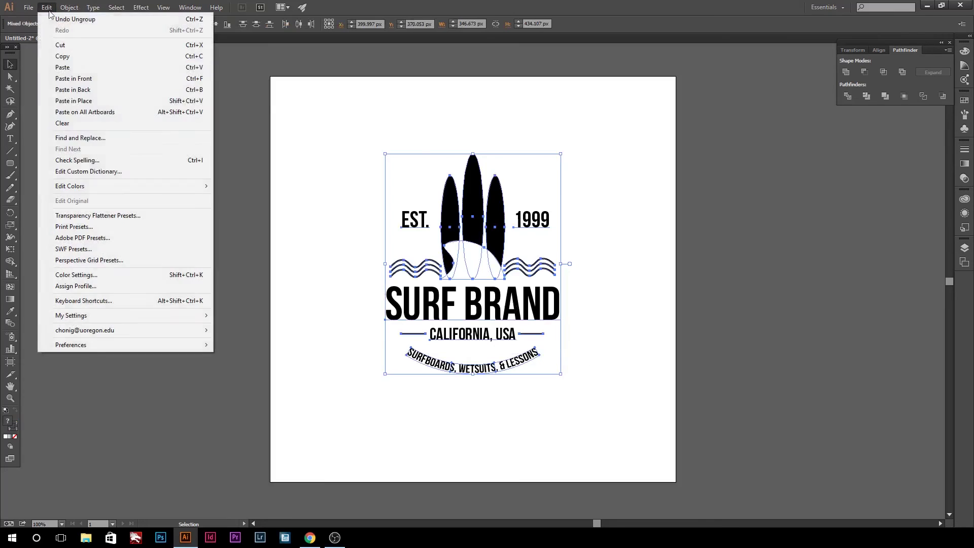
left_click(274, 257)
left_click(46, 7)
mouse_move(69, 185)
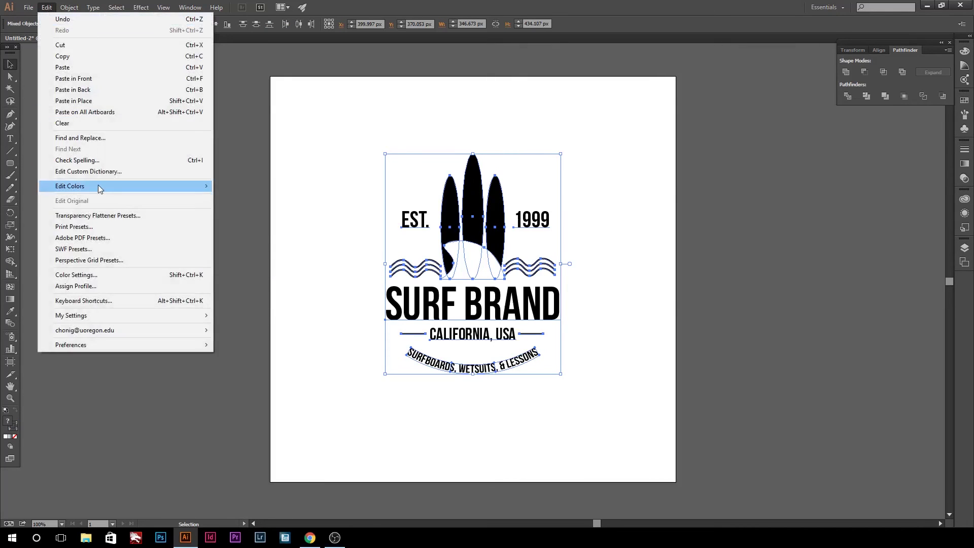
left_click(274, 290)
- Draw a rounded rectangle enclosing the logo
left_click(349, 237)
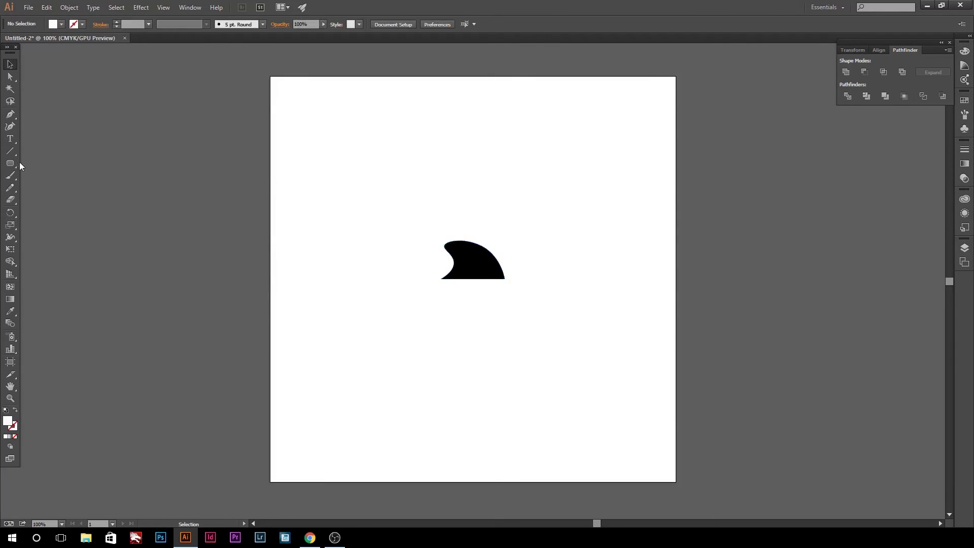
left_click_drag(10, 163, 55, 174)
mouse_move(348, 141)
left_mouse_down()
mouse_move(587, 334)
mouse_move(586, 392)
left_mouse_up()
- Fill the rounded rectangle with a muted sage green and centre it behind the logo
double_click(8, 421)
left_click(770, 416)
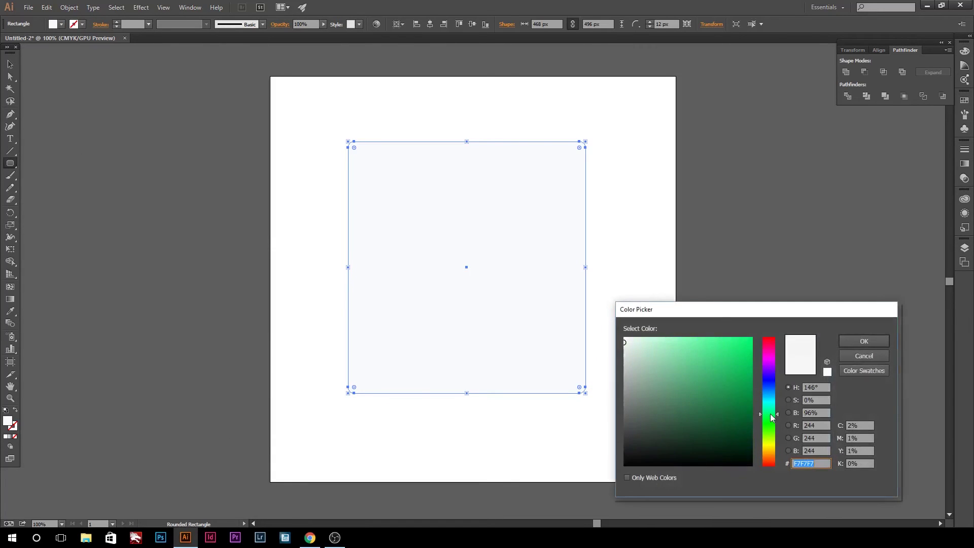
left_click_drag(655, 362, 663, 389)
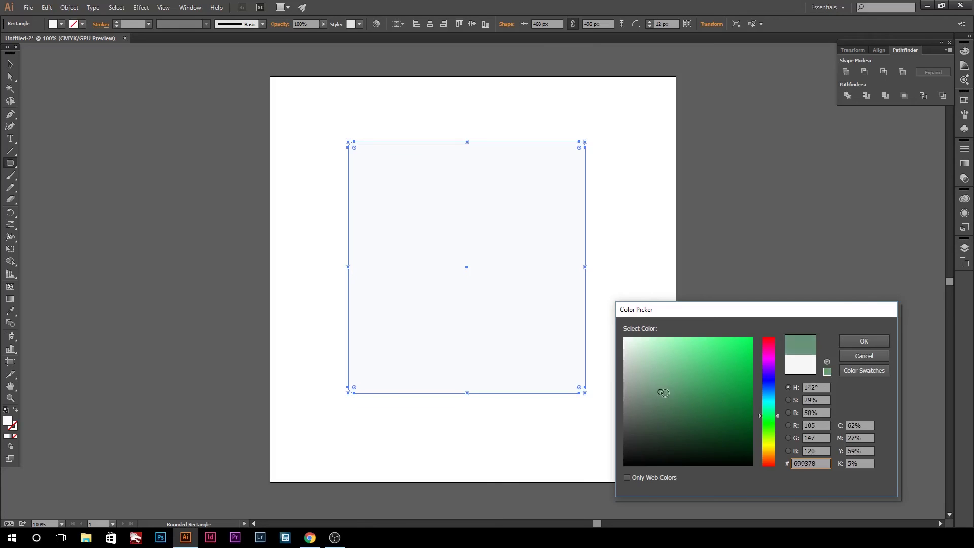
left_click(865, 341)
key("v")
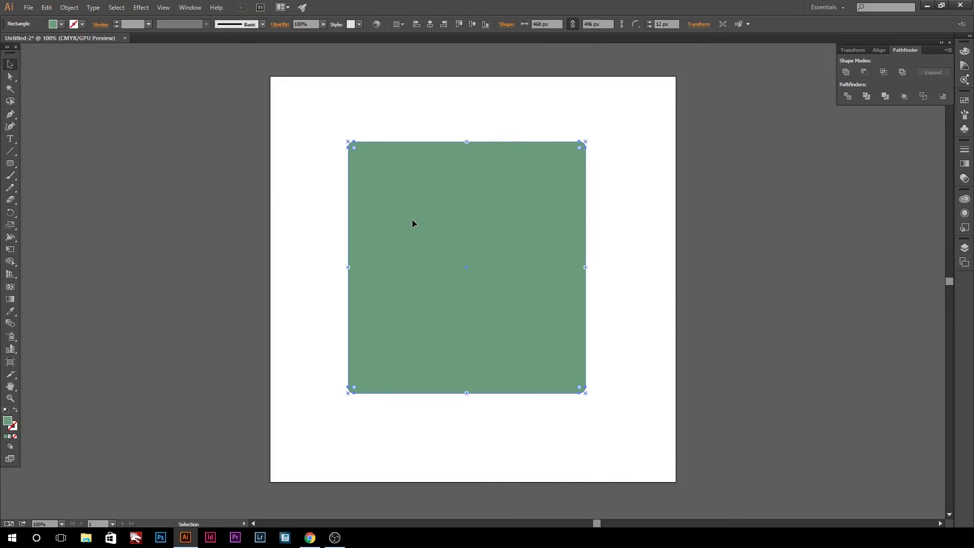
left_click_drag(531, 191, 538, 187)
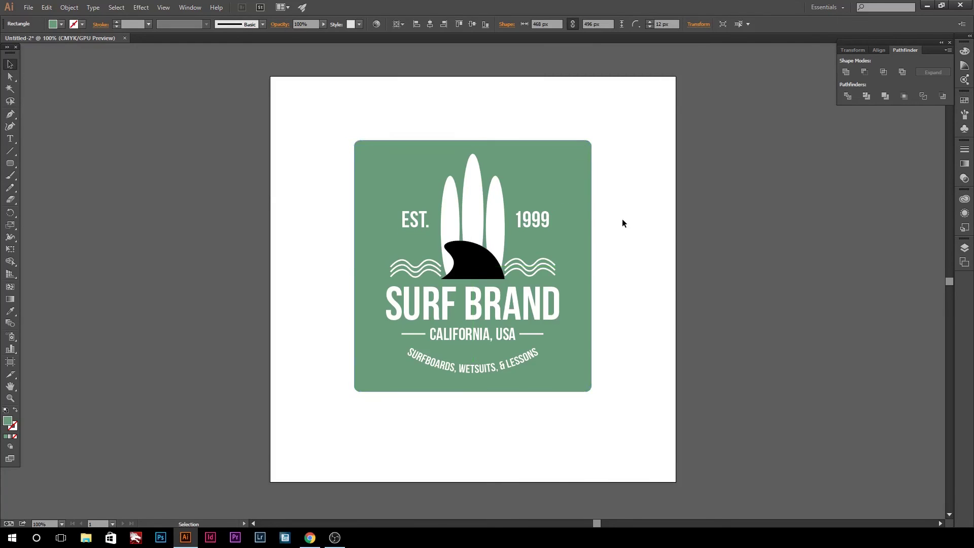
- Recolour the black fin with the background green using the eyedropper
left_click(471, 25)
key("ctrl+z")
left_click(568, 112)
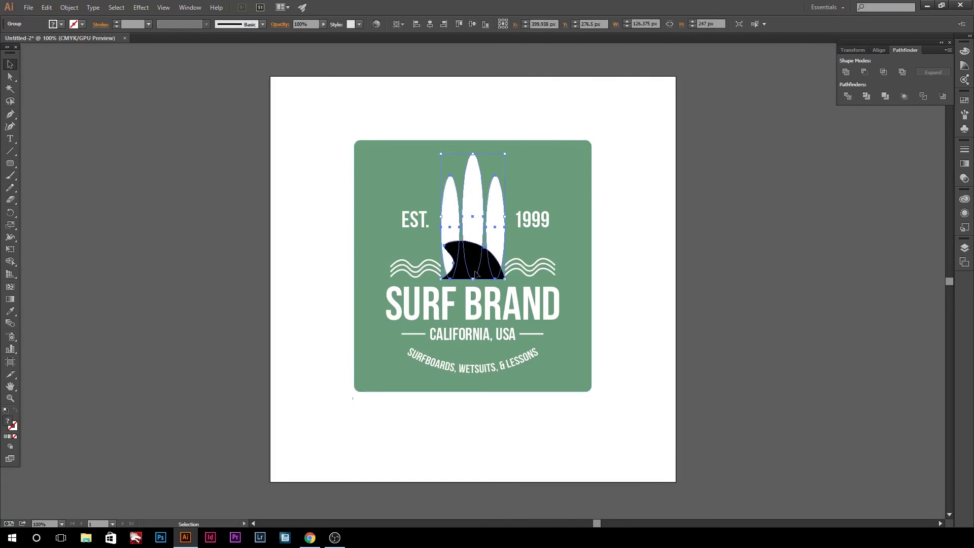
right_click(561, 250)
left_click(593, 297)
left_click(471, 268)
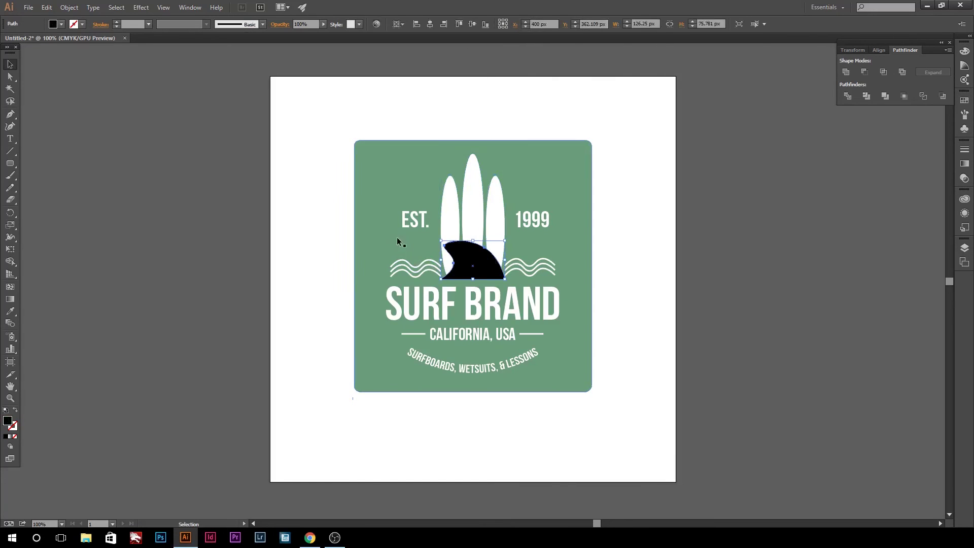
key("i")
left_click(385, 169)
key("v")
- Place a duplicate of the green rectangle in front of the logo
left_click(192, 143)
left_click(539, 184)
key("ctrl+shift+bracketright")
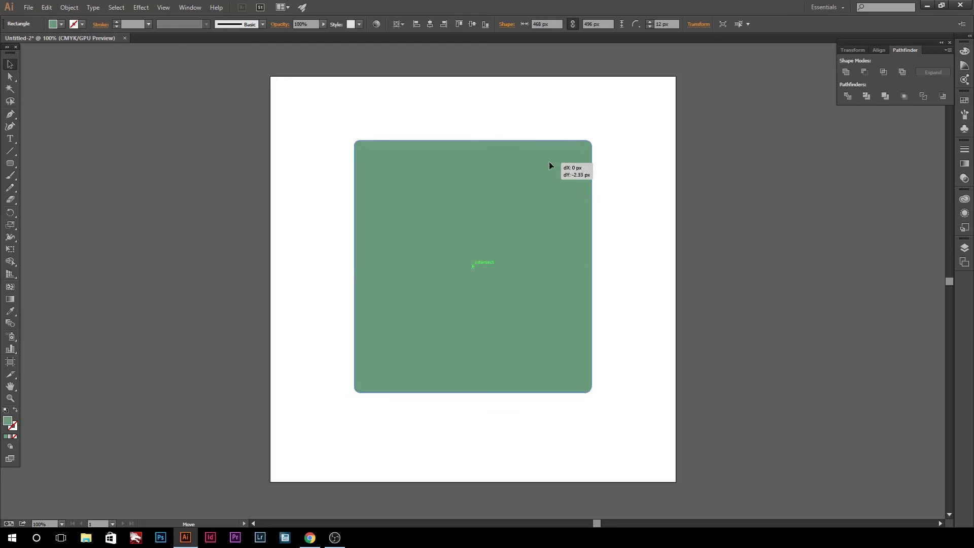
- Make the front rectangle copy white and position it as the inner frame
key("i")
left_click(116, 75)
key("v")
left_click_drag(540, 179, 487, 184)
left_click_drag(506, 221, 504, 225)
left_click(528, 231)
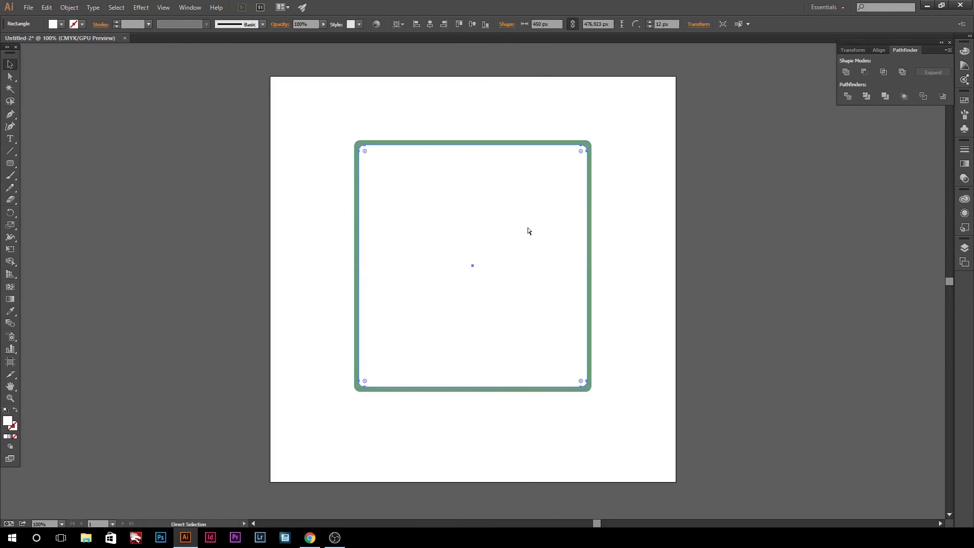
- Add a green copy on top and shrink it to leave a thin white border
key("shift+Down")
key("shift+Down")
key("shift+Down")
key("i")
left_click(434, 143)
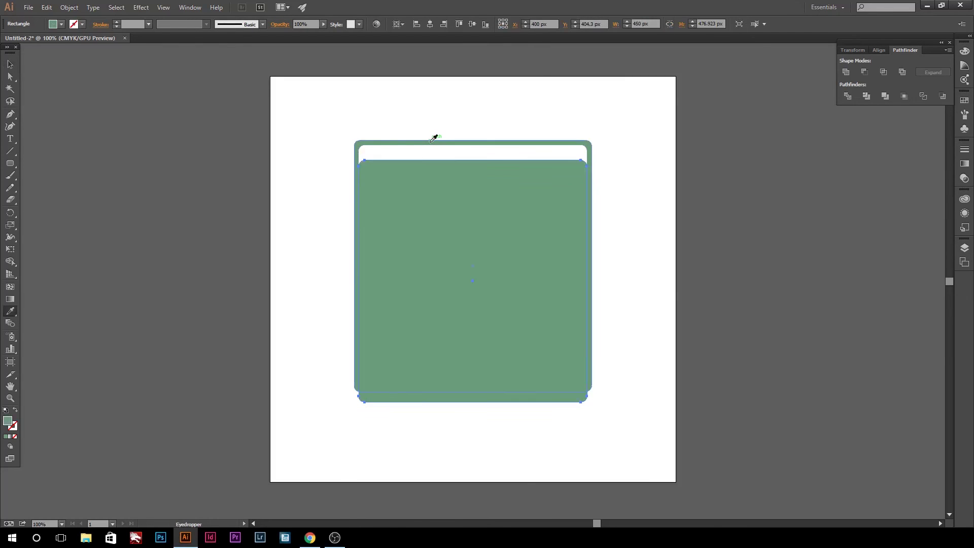
left_click(10, 65)
left_click_drag(581, 160, 573, 169)
left_click_drag(511, 201, 524, 165)
- Fine-tune the inner green rectangle's position, then select both inner rounded rectangles
left_click(644, 207)
left_click(534, 212)
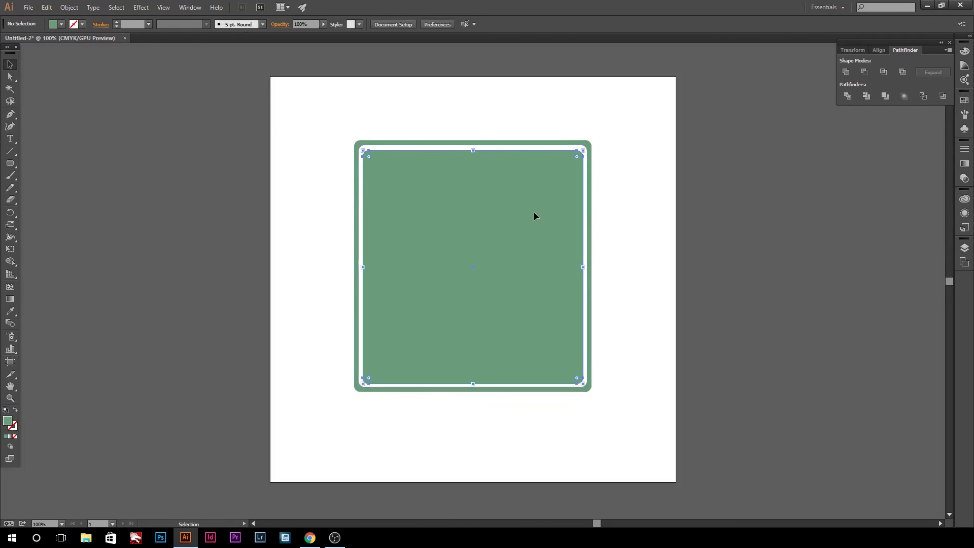
left_click_drag(521, 217, 496, 221)
left_click(614, 224)
left_click(619, 227)
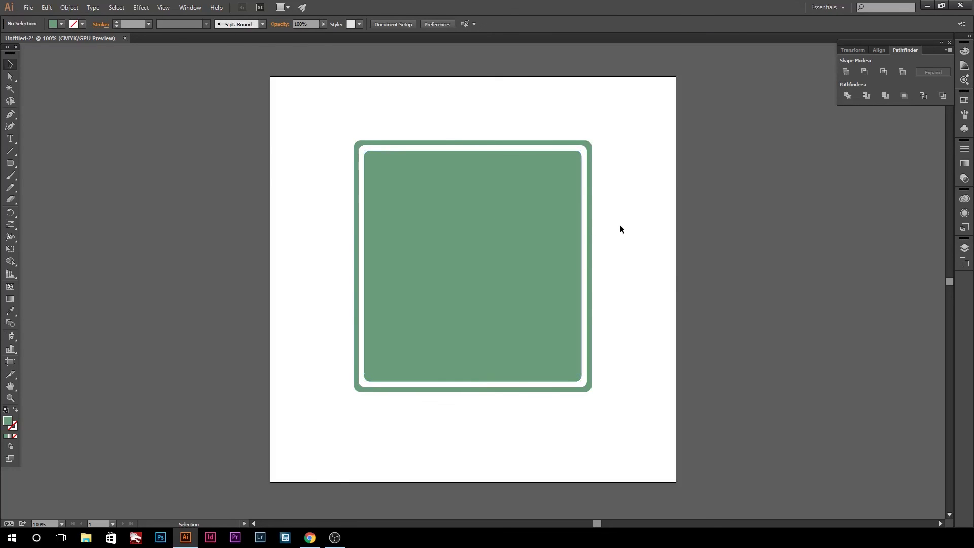
left_click(452, 151)
left_click(416, 142, "shift")
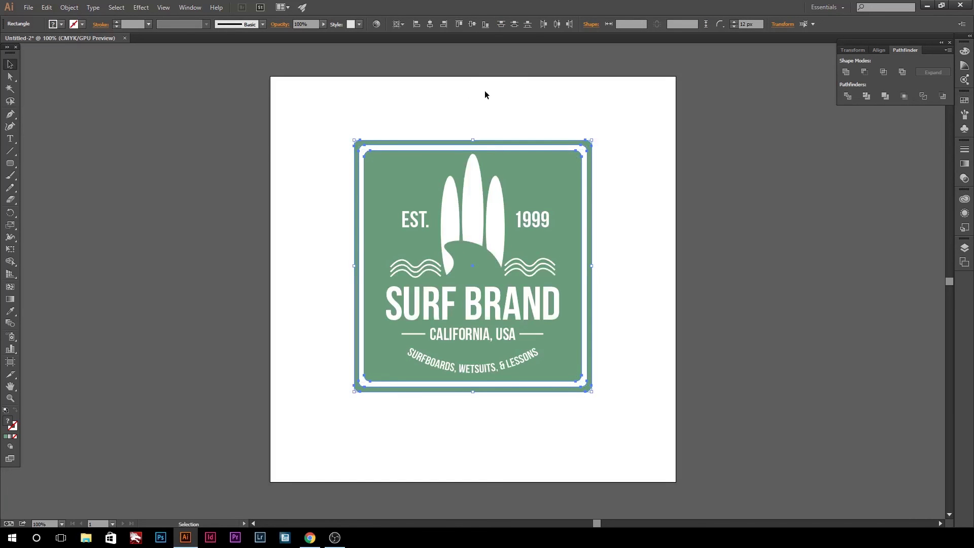
left_click(665, 166)
key("ctrl+plus")
scroll(704, 199, "up", 1)
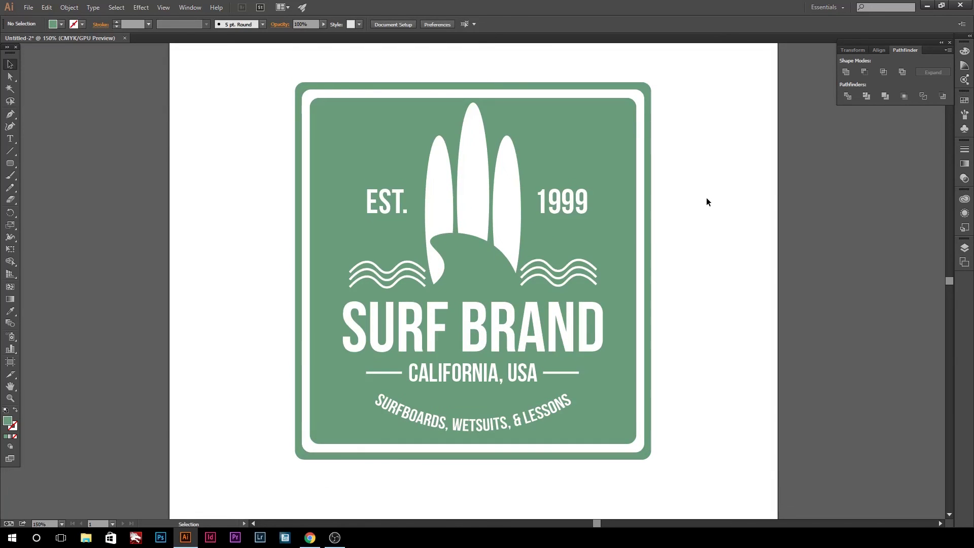